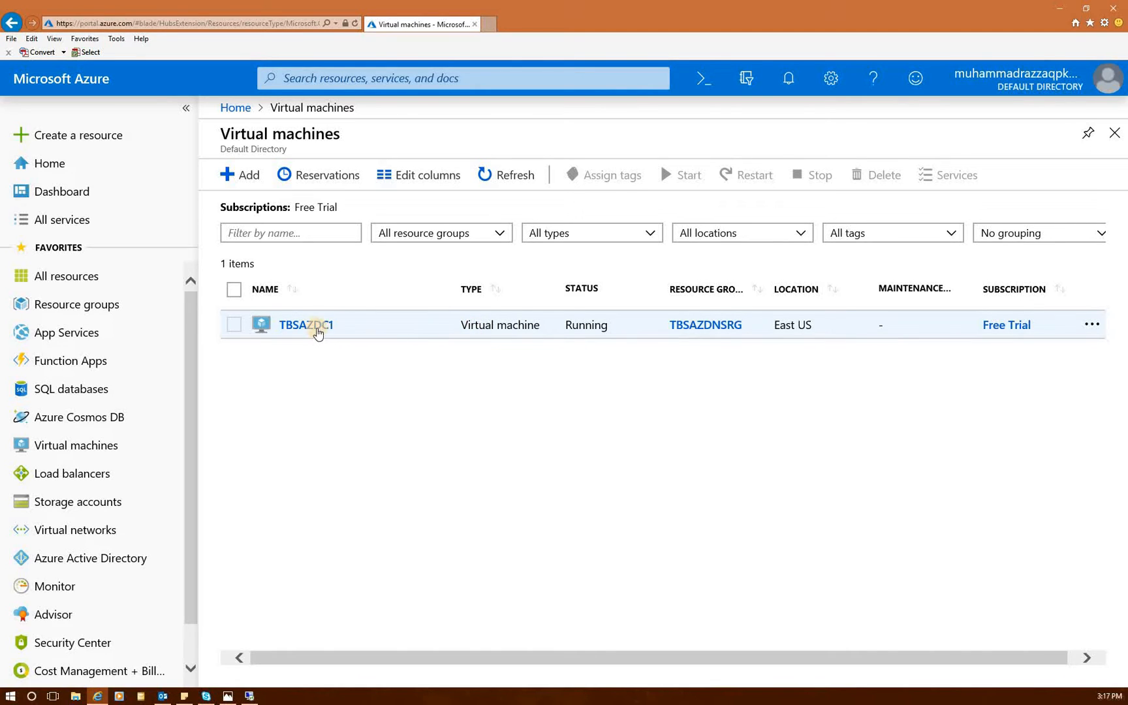
- Open the connection options of virtual machine TBSAZDC1 and switch to its Remote Desktop session in full screen
click(319, 326)
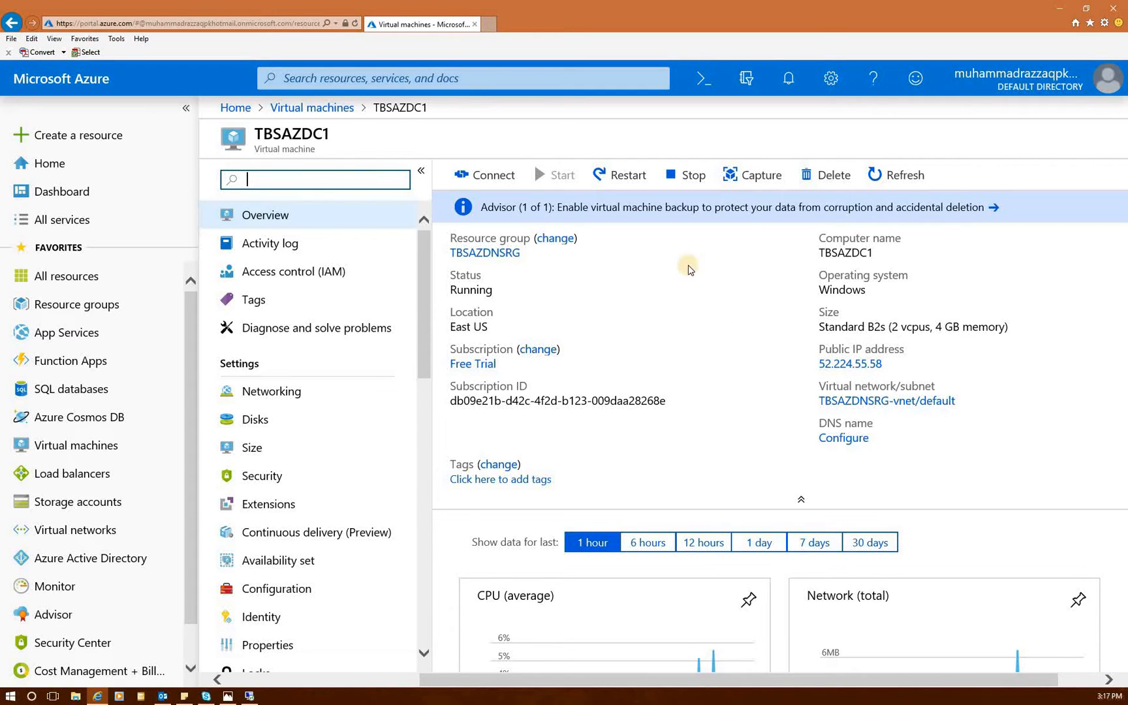
click(495, 177)
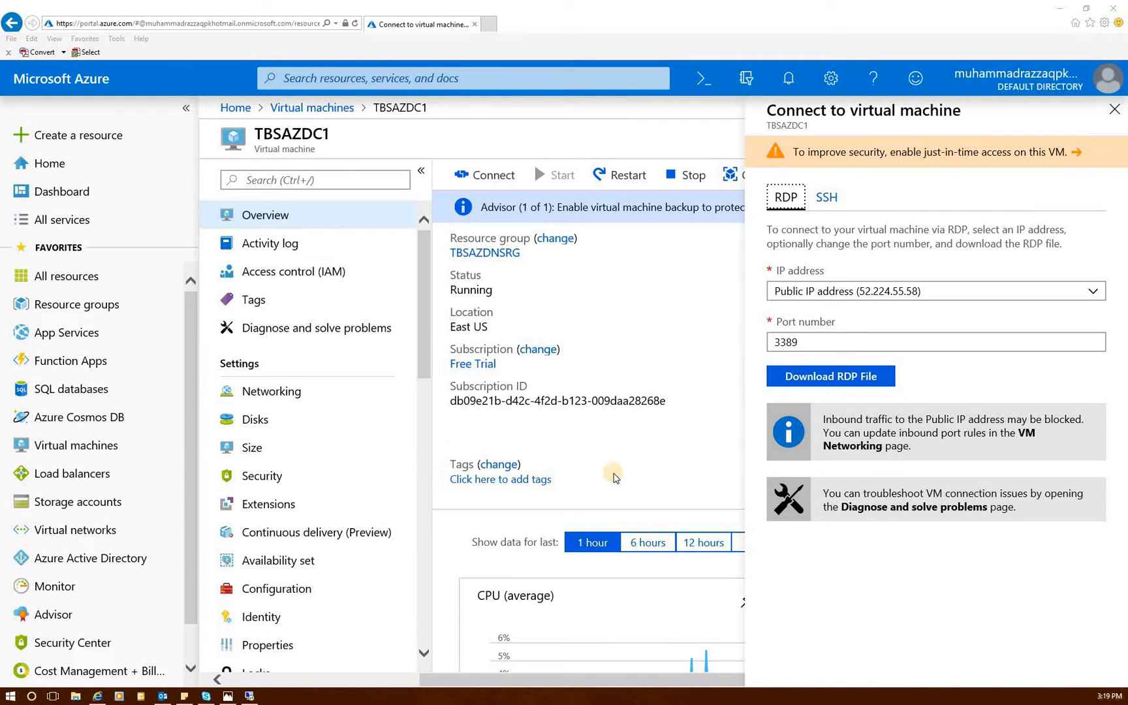
click(249, 697)
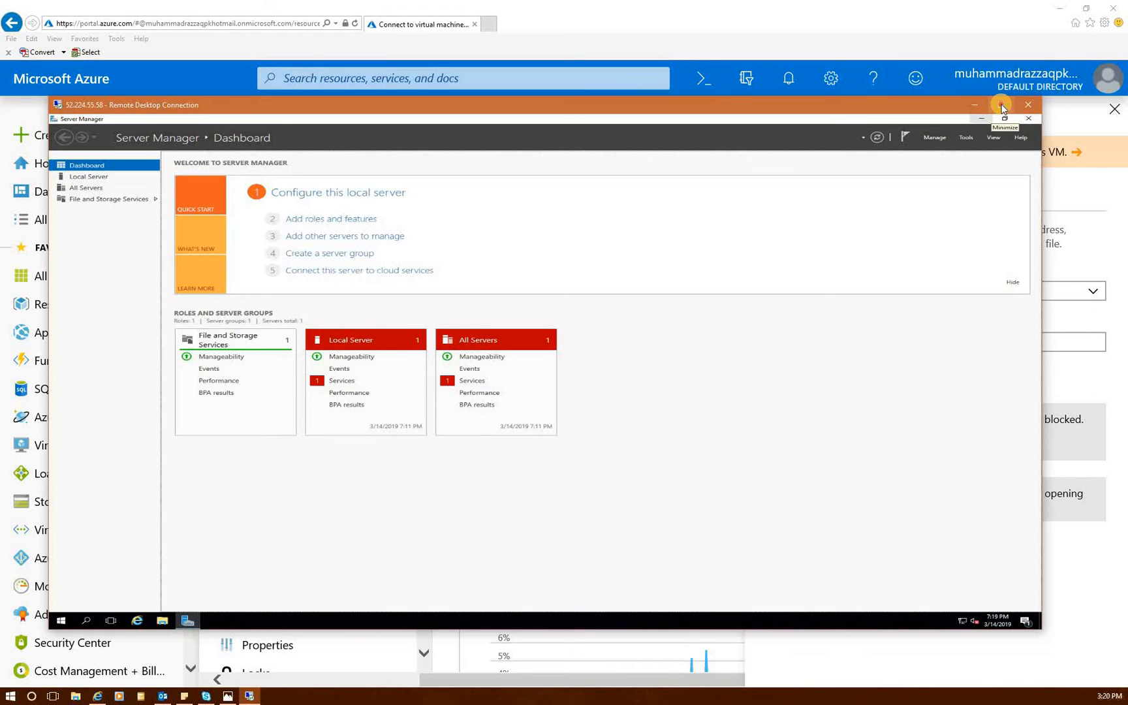
click(1002, 105)
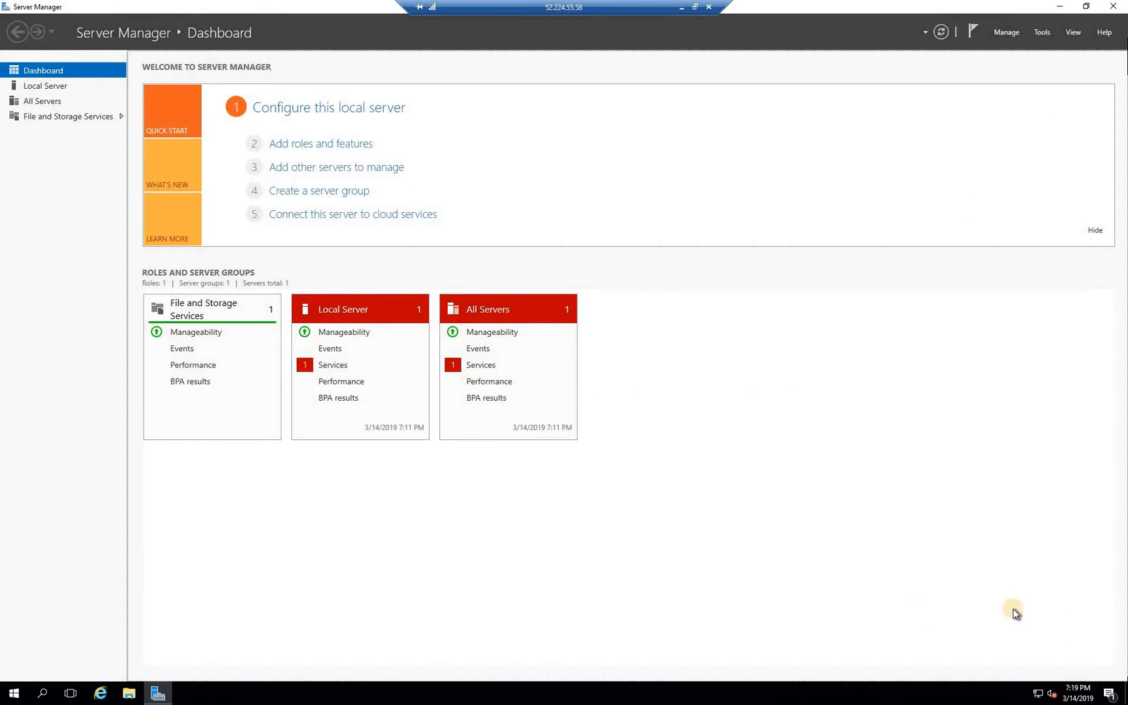
- Open the Internet Protocol Version 4 (TCP/IPv4) properties of the remote server's Ethernet adapter to examine its address settings
right_click(1037, 692)
click(337, 227)
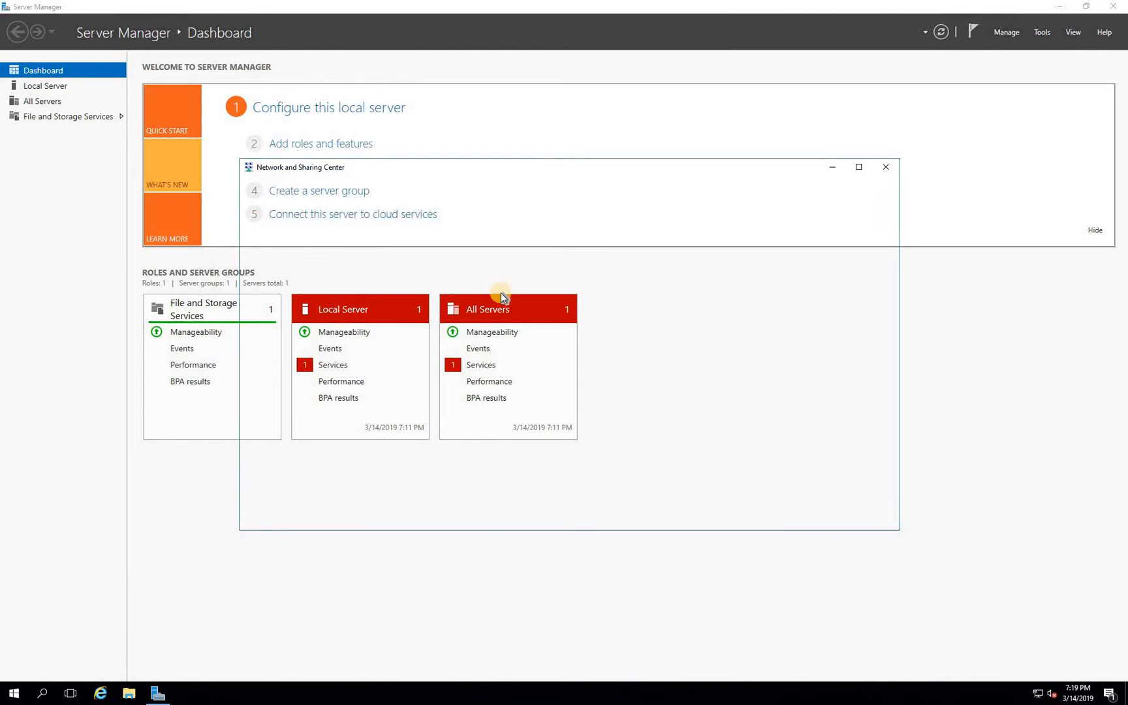
click(314, 227)
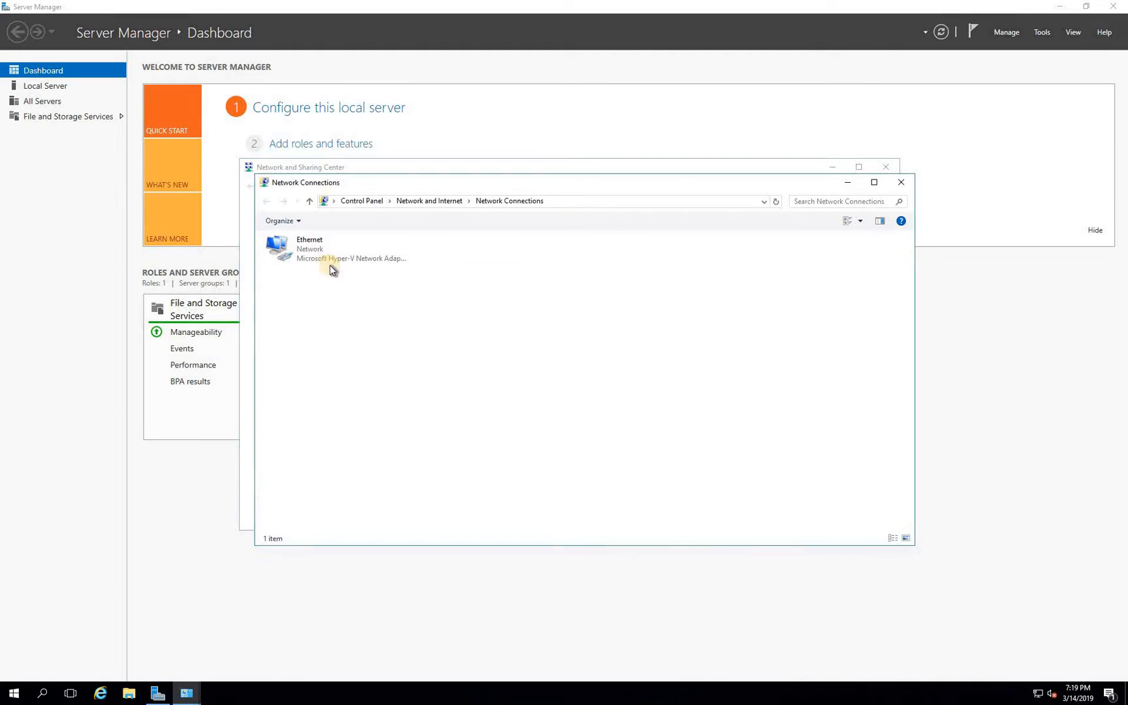
click(310, 254)
right_click(308, 251)
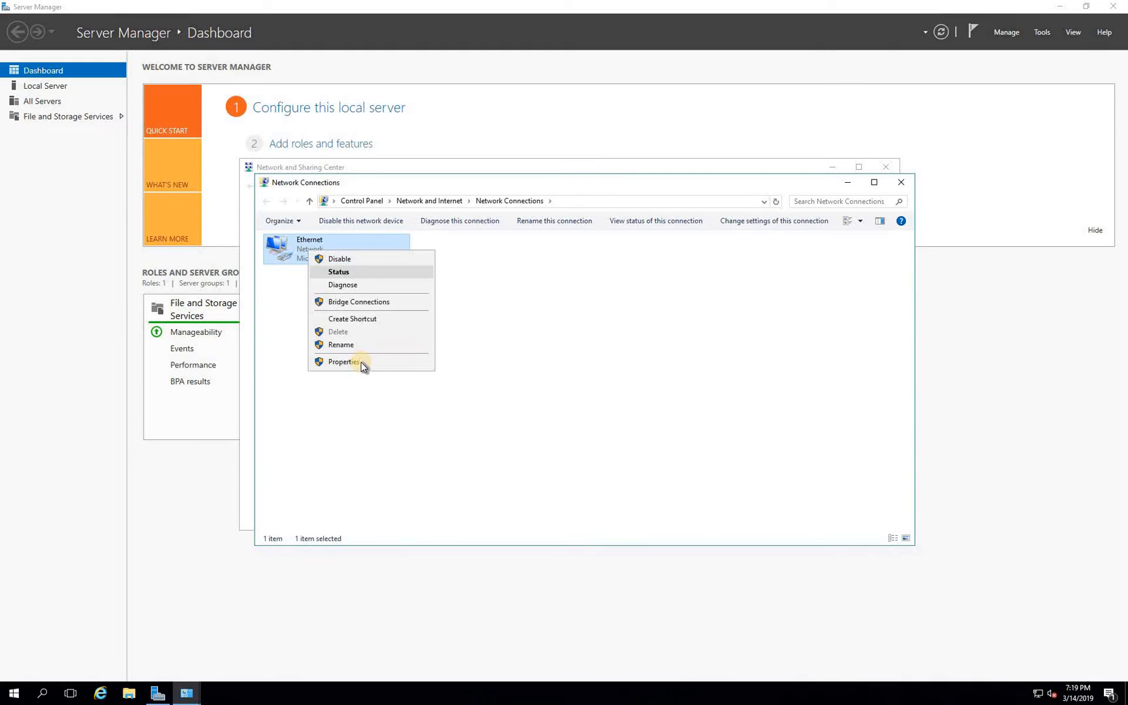
click(362, 361)
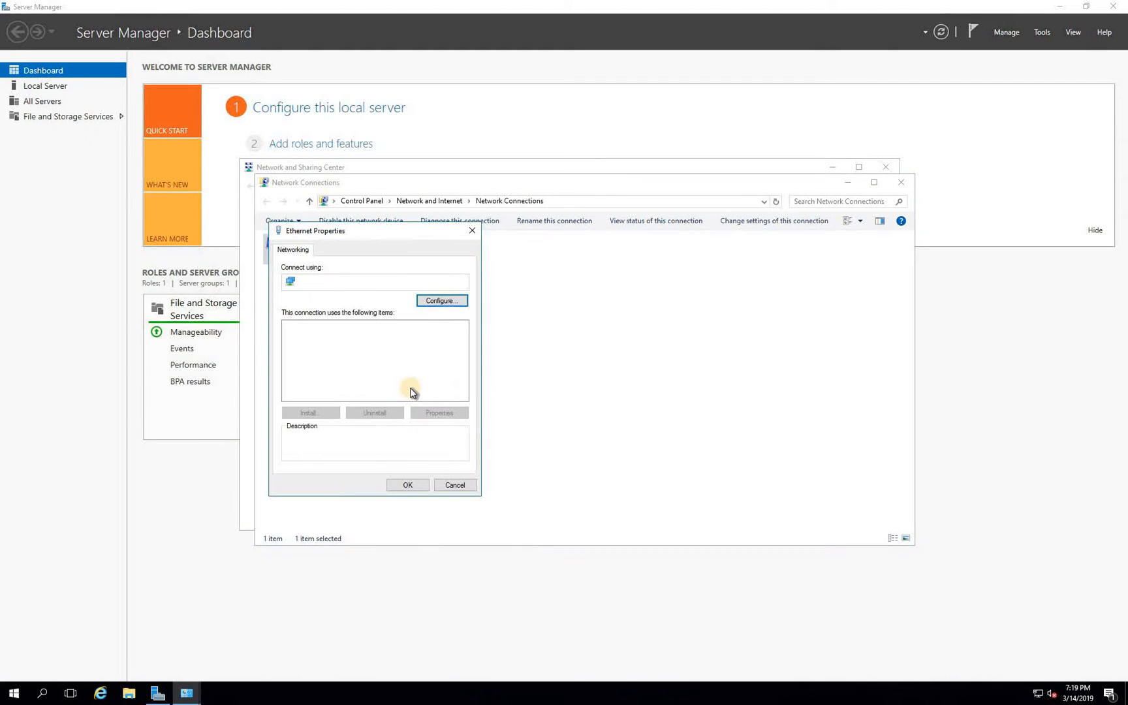
click(392, 356)
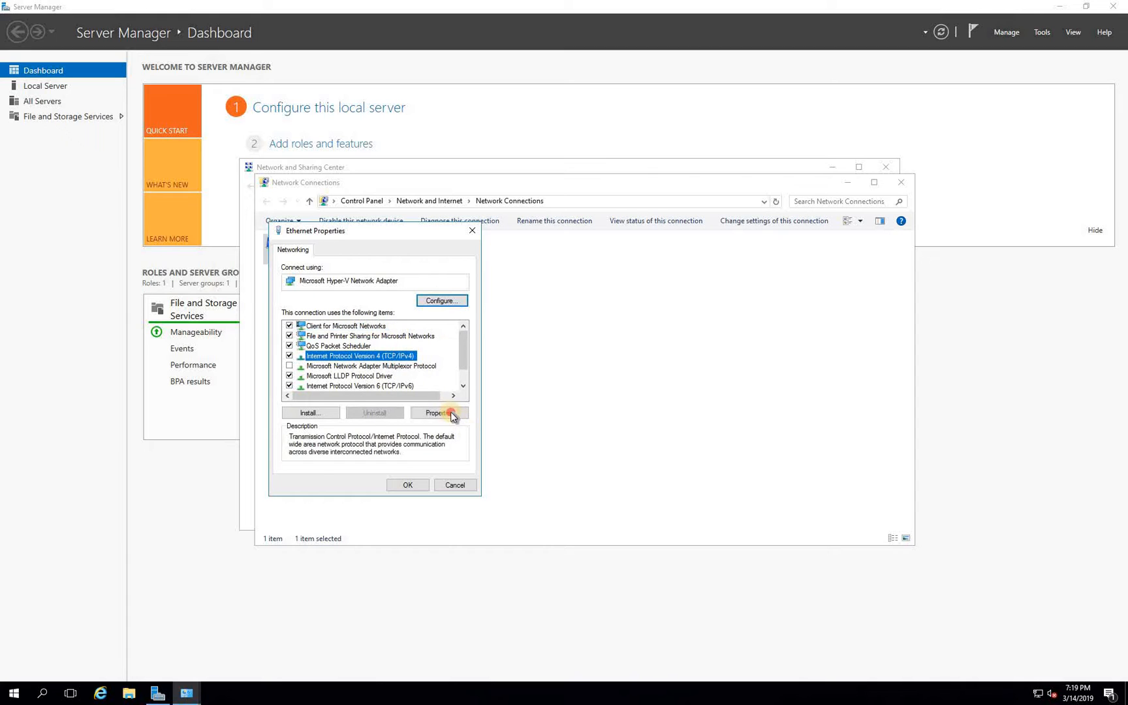
click(439, 412)
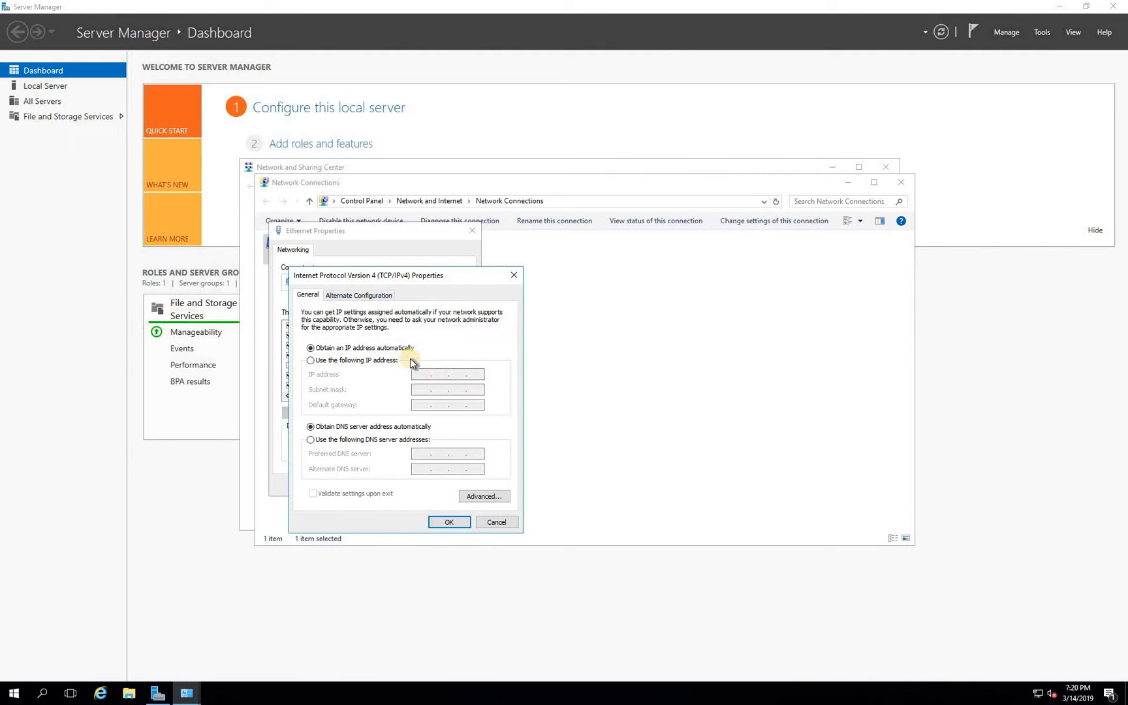
- Close the remote server's network windows and minimize Server Manager and the Remote Desktop session to return to the Azure portal
click(513, 275)
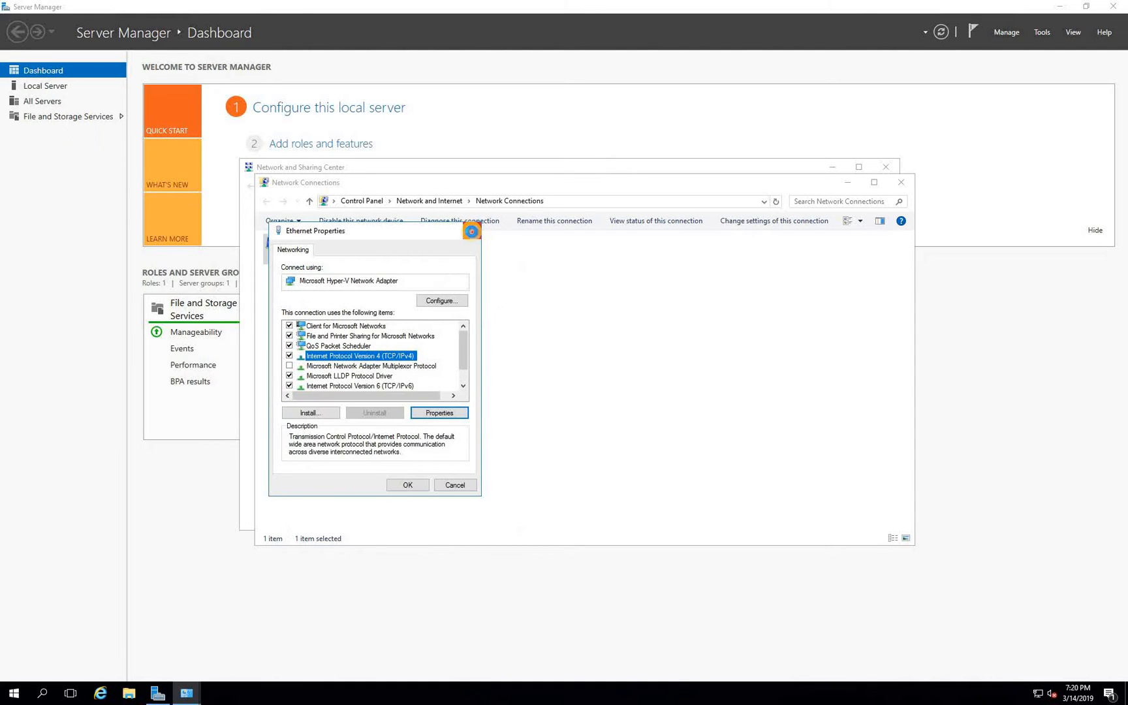
click(471, 231)
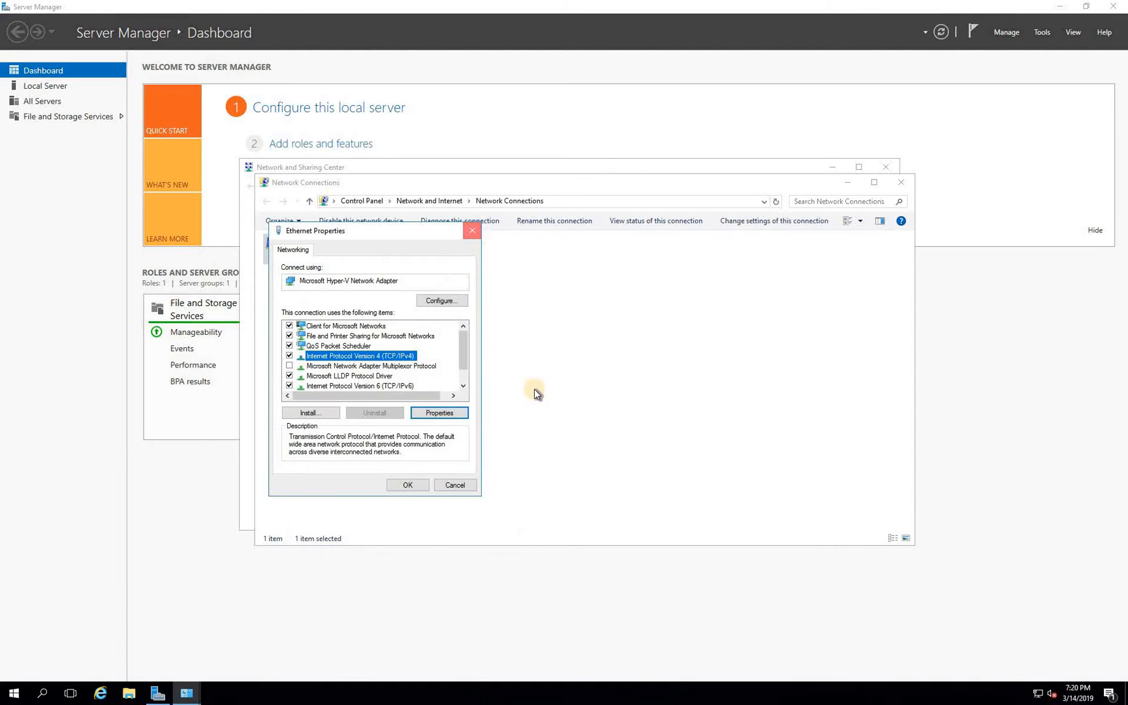
click(891, 181)
click(884, 167)
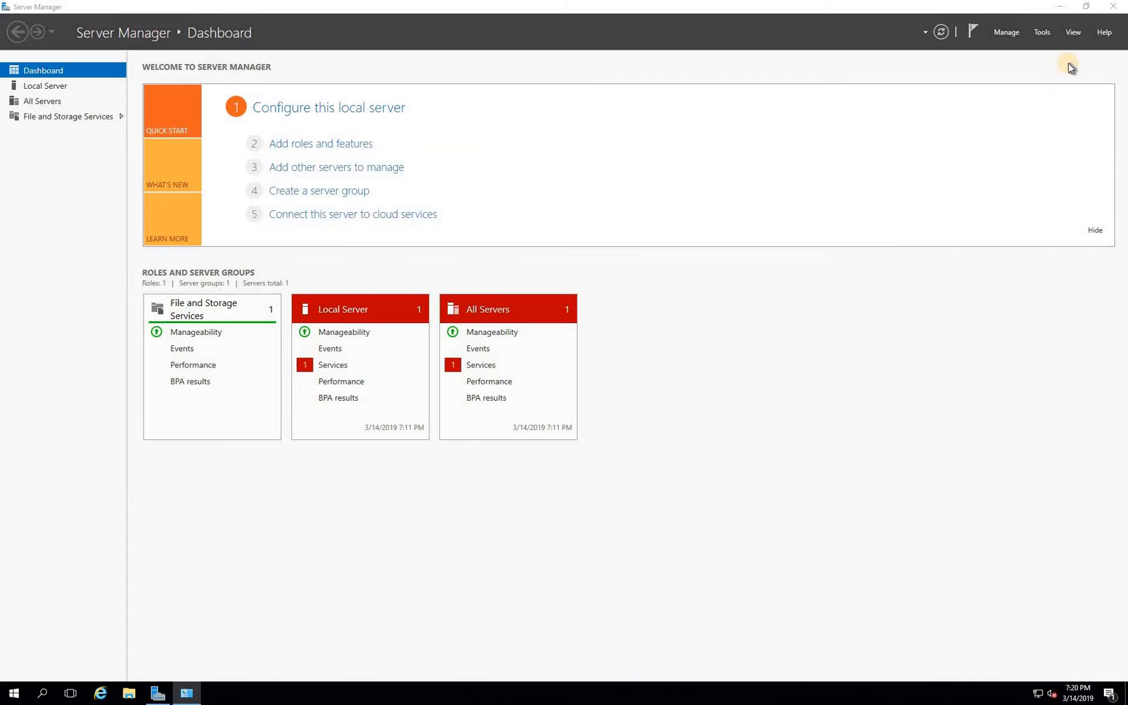
click(1058, 9)
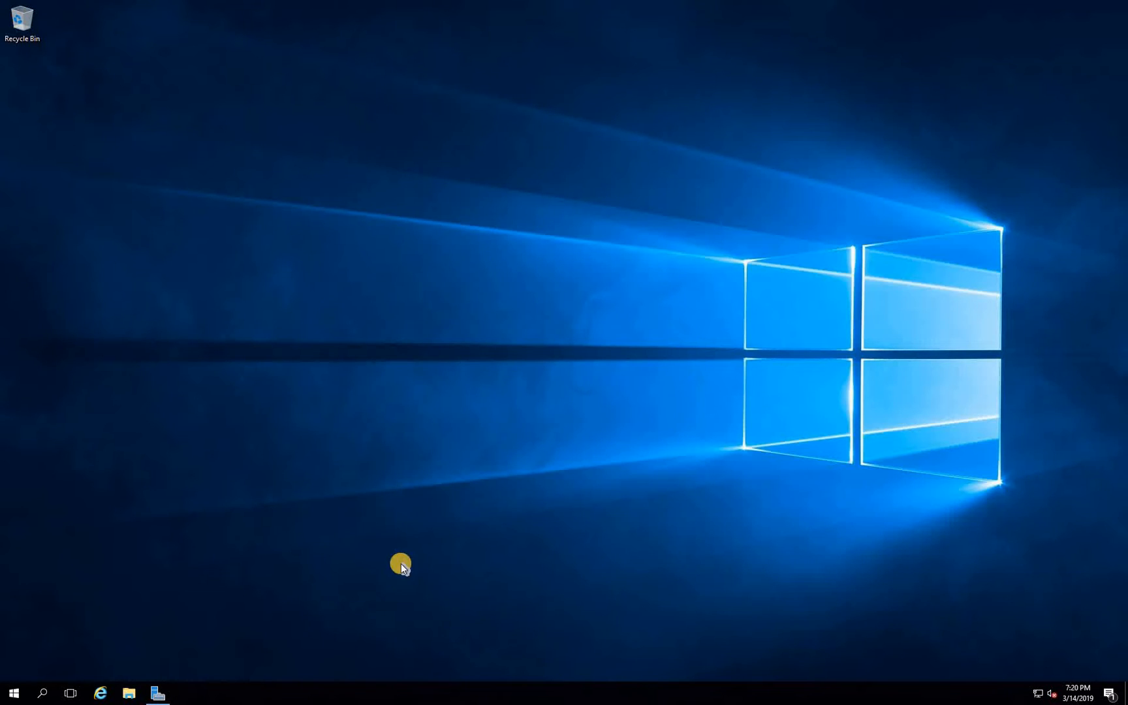
mouse_move(556, 5)
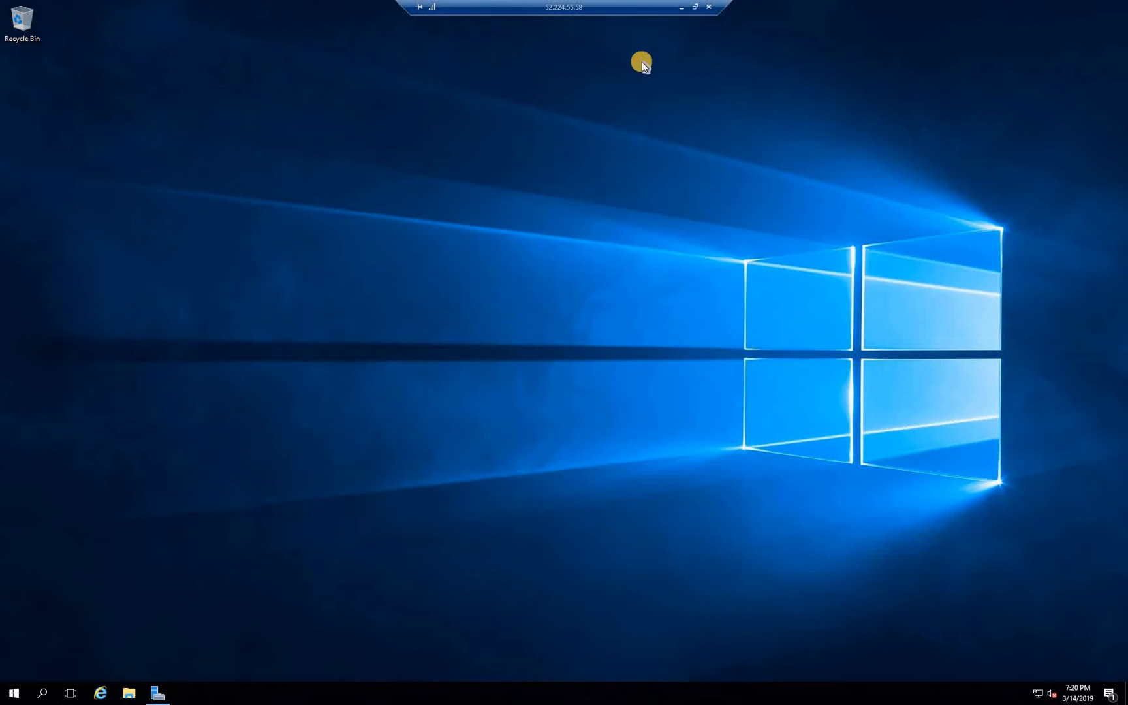
click(685, 10)
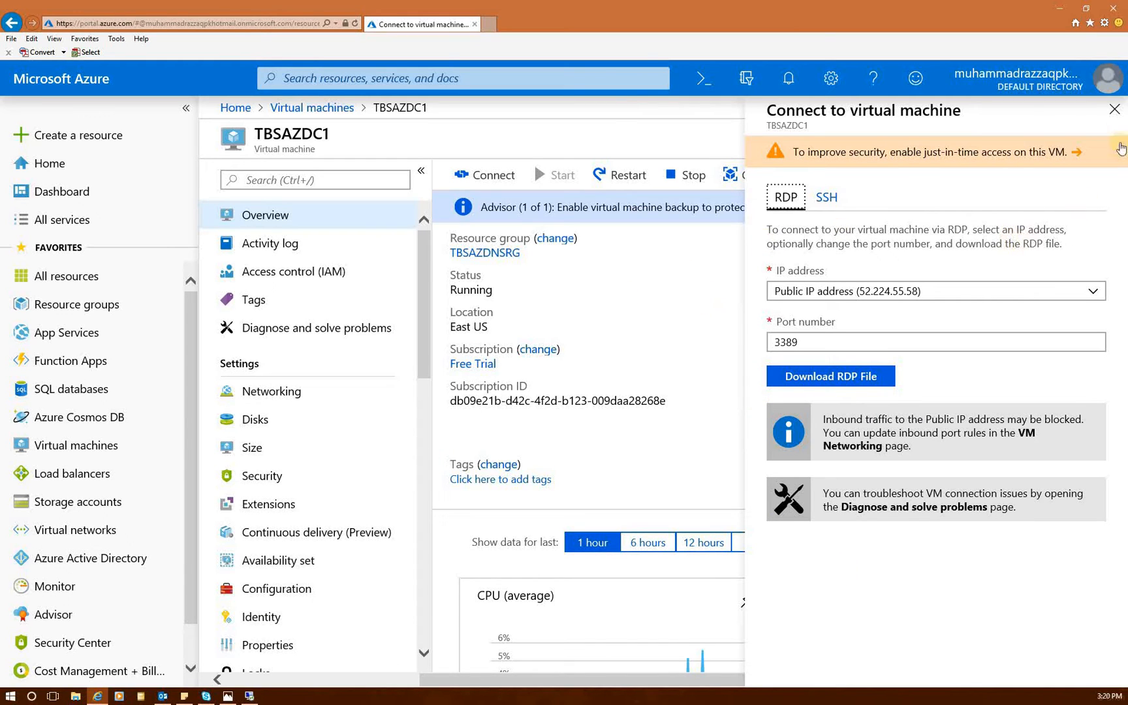
- Review the overview of network interface tbsazdc1929 from TBSAZDC1's networking settings and return to the Networking page
click(1114, 109)
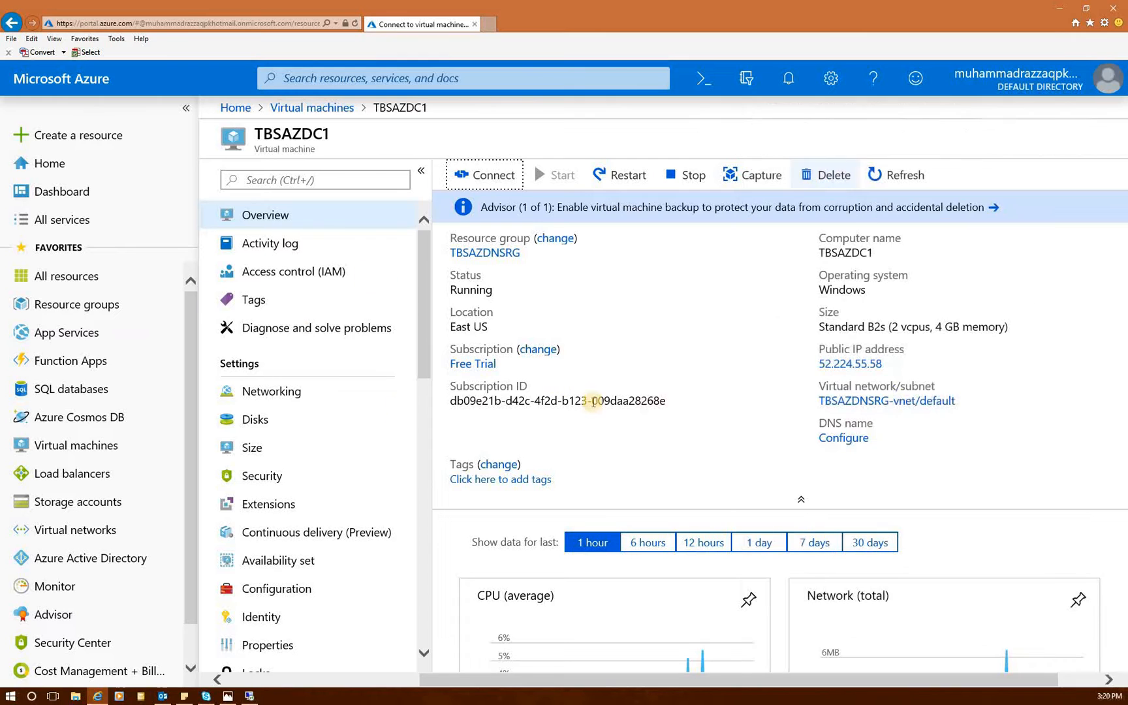
click(293, 395)
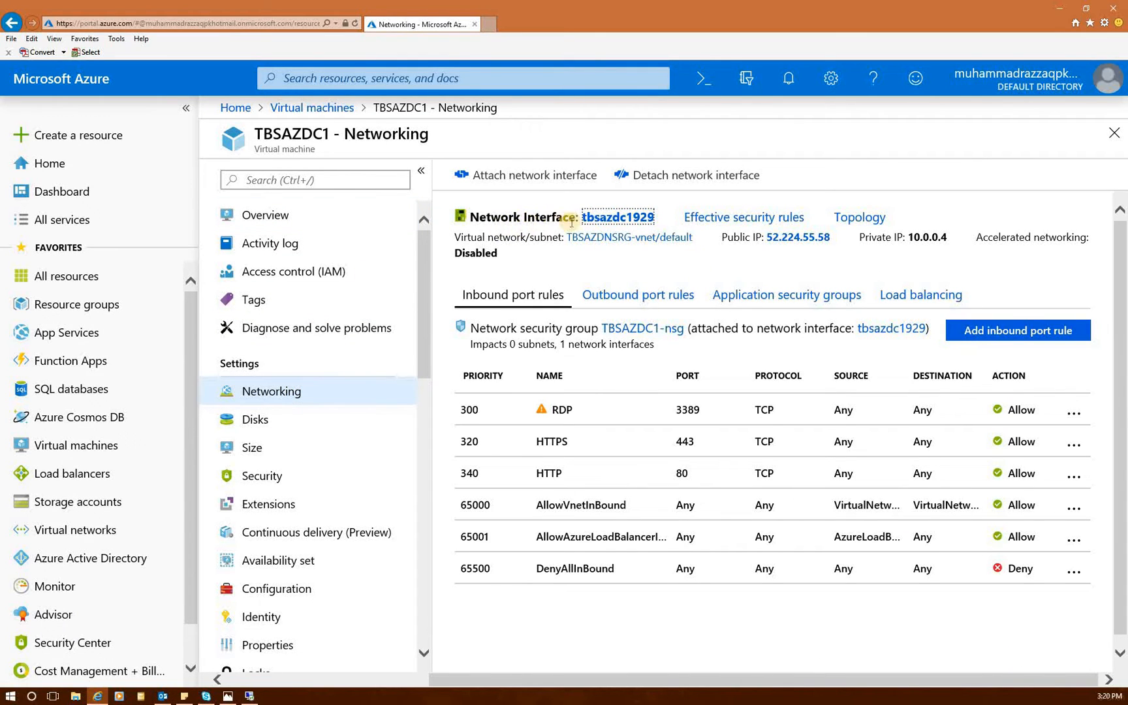
click(619, 220)
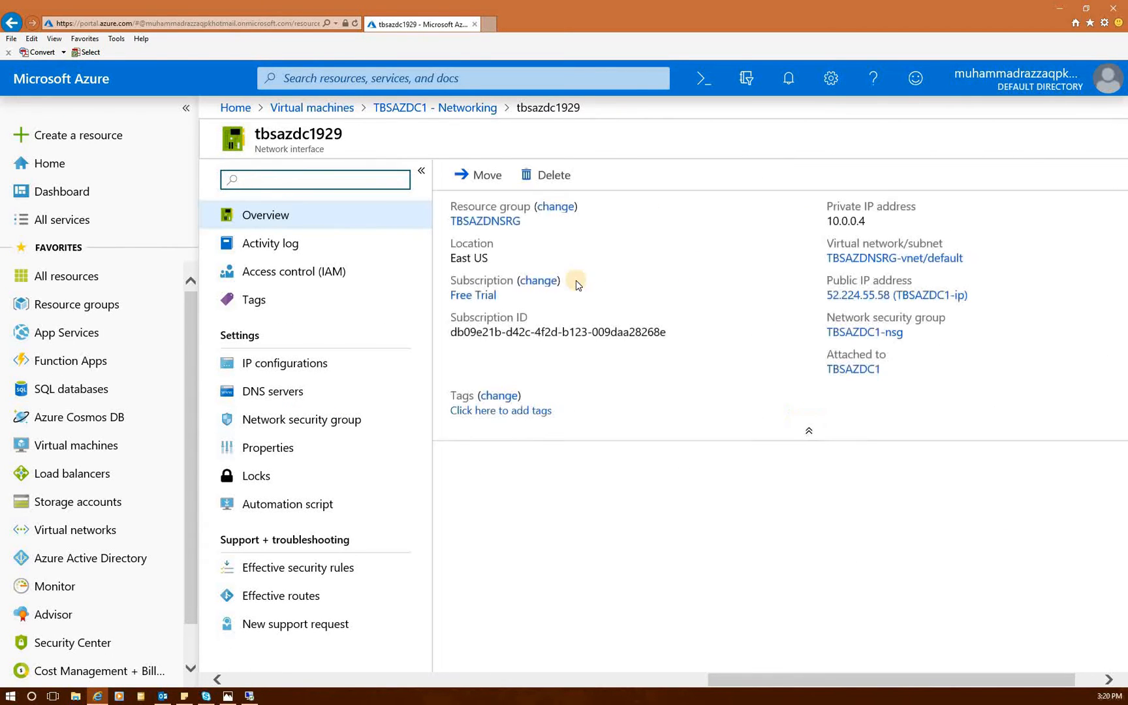
click(461, 109)
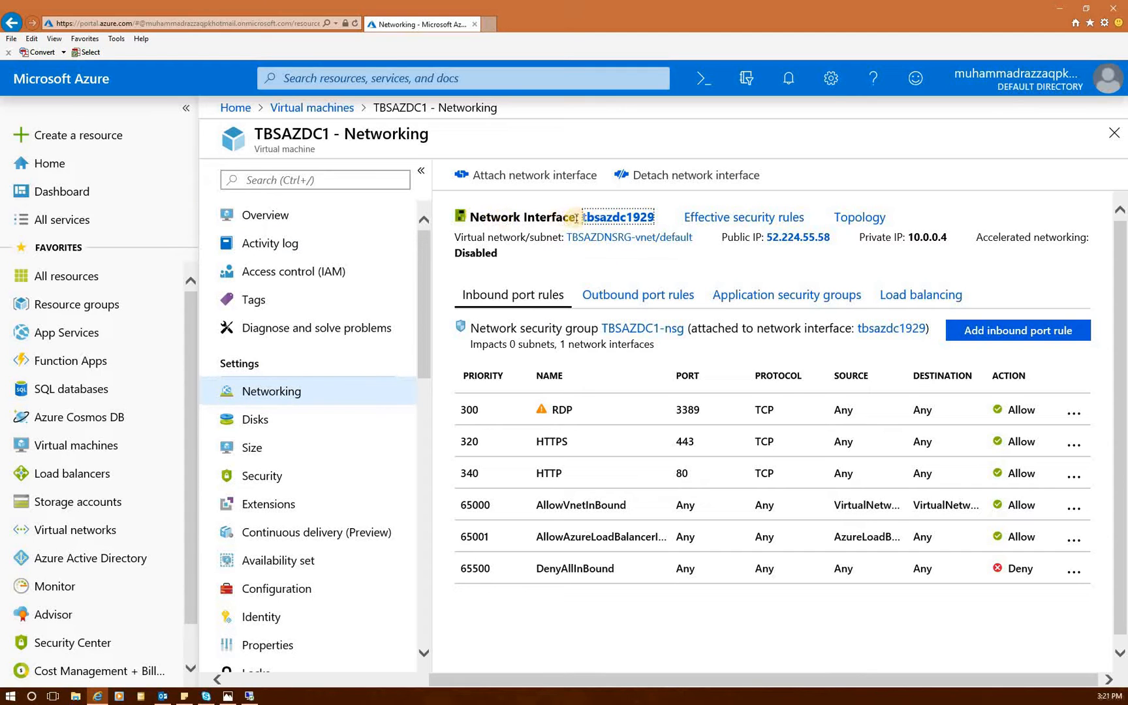
- Open the ipconfig1 entry in the IP configurations of network interface tbsazdc1929
click(619, 217)
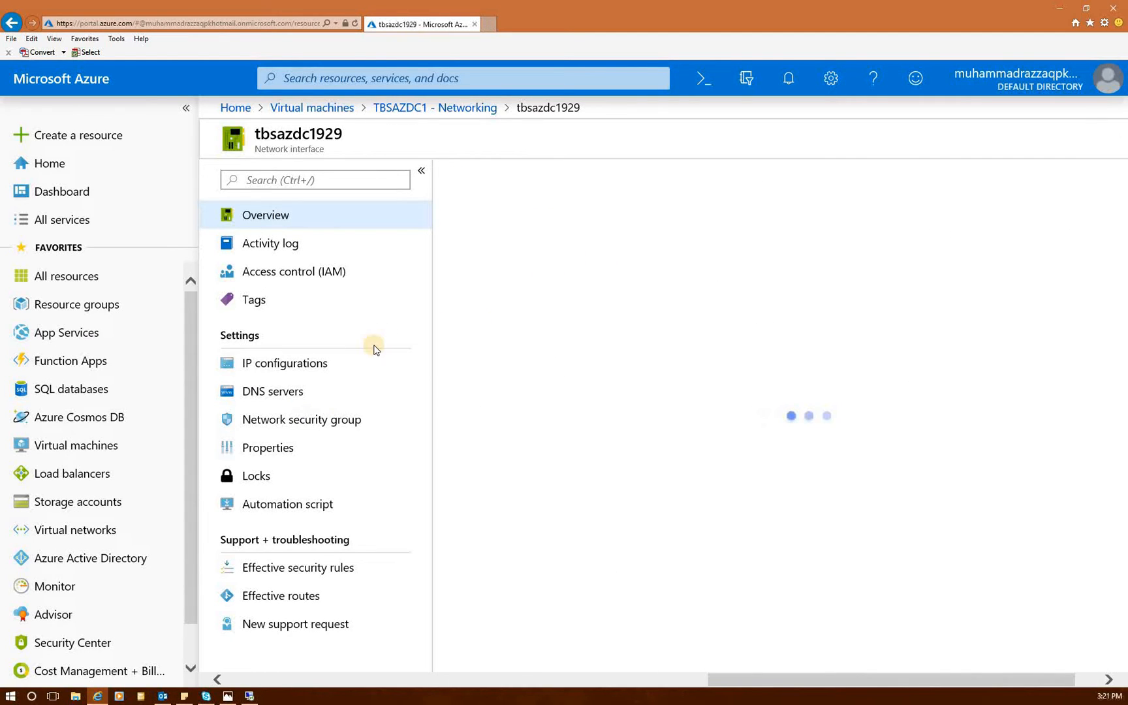
click(276, 370)
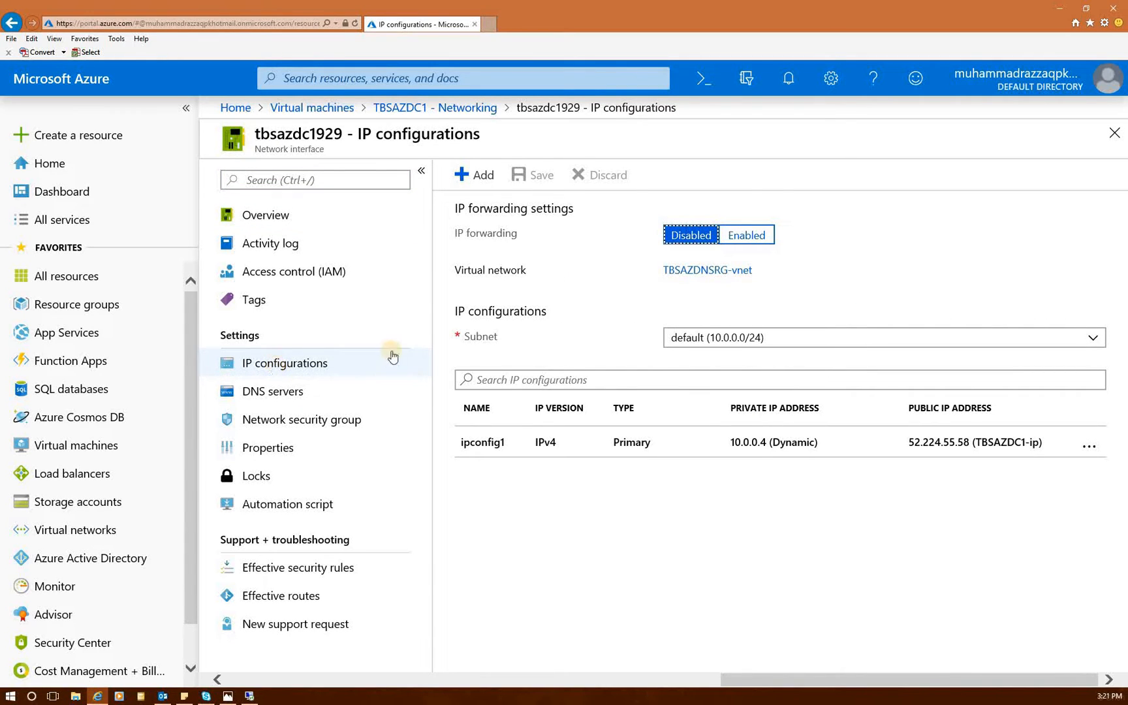
click(491, 448)
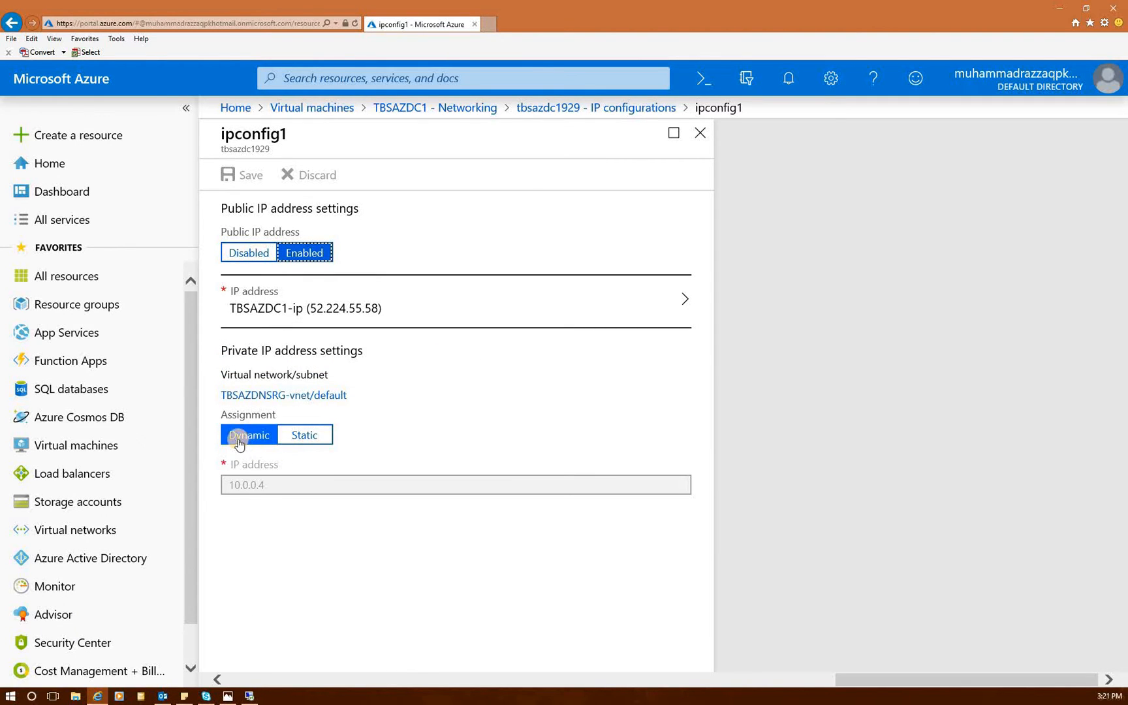
- Set ipconfig1's private IP assignment to Static with the address 10.0.0.18 and save the change
click(317, 441)
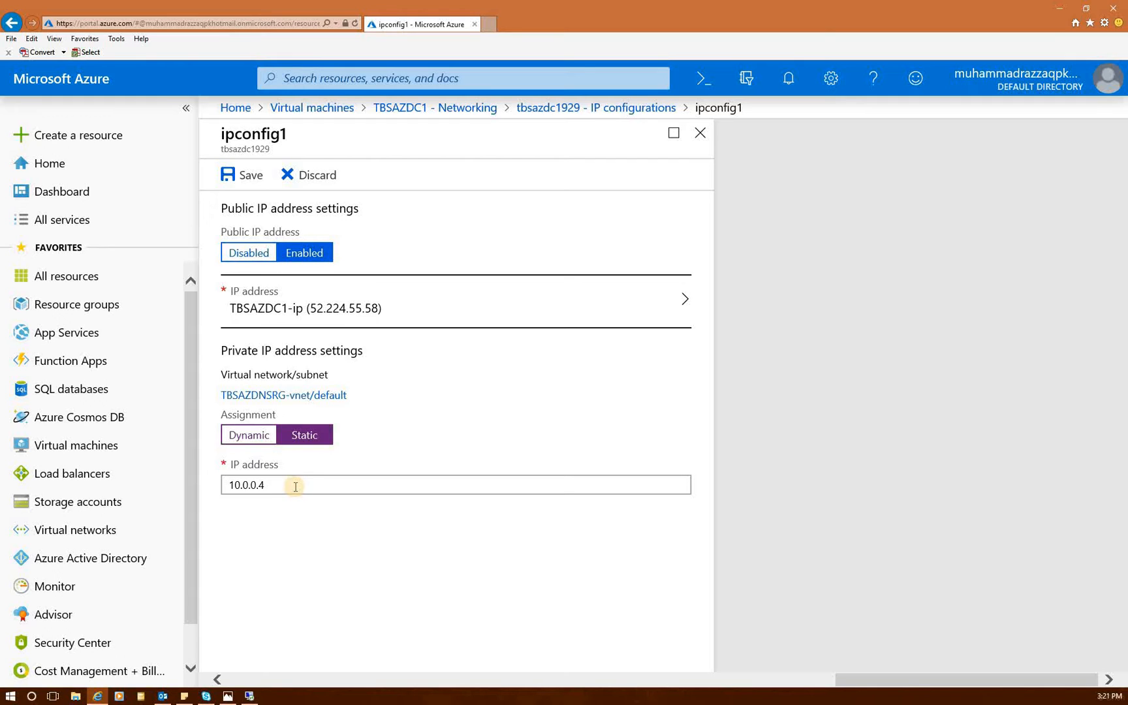
click(295, 485)
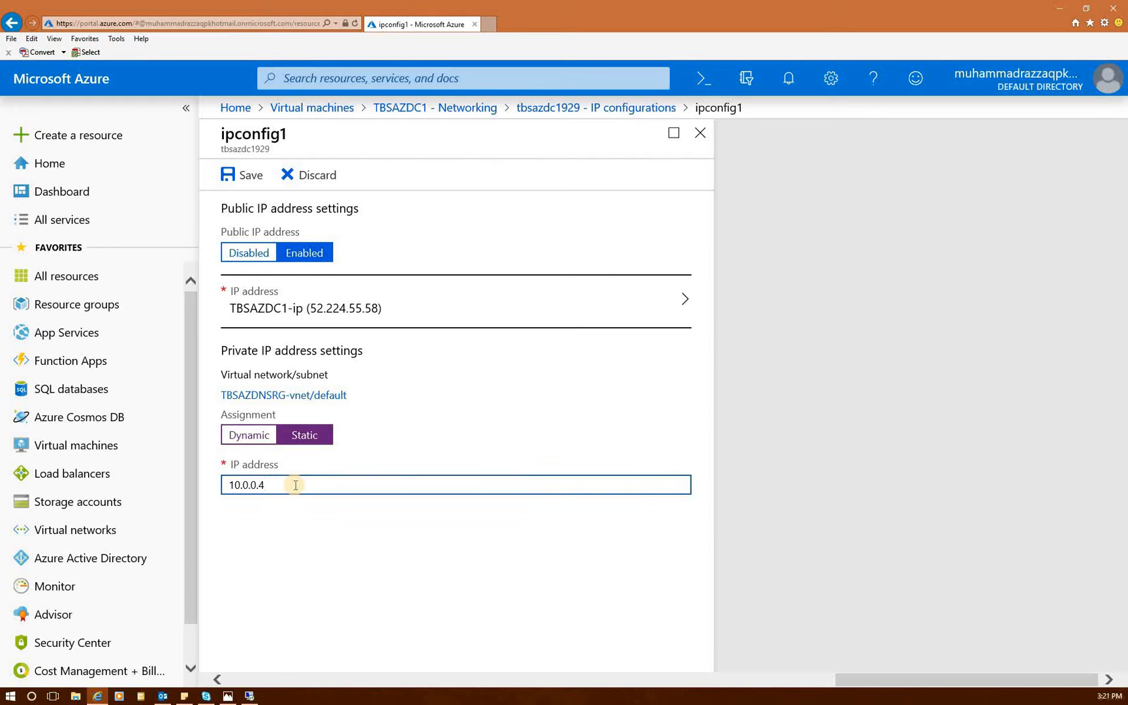
text(18)
click(257, 181)
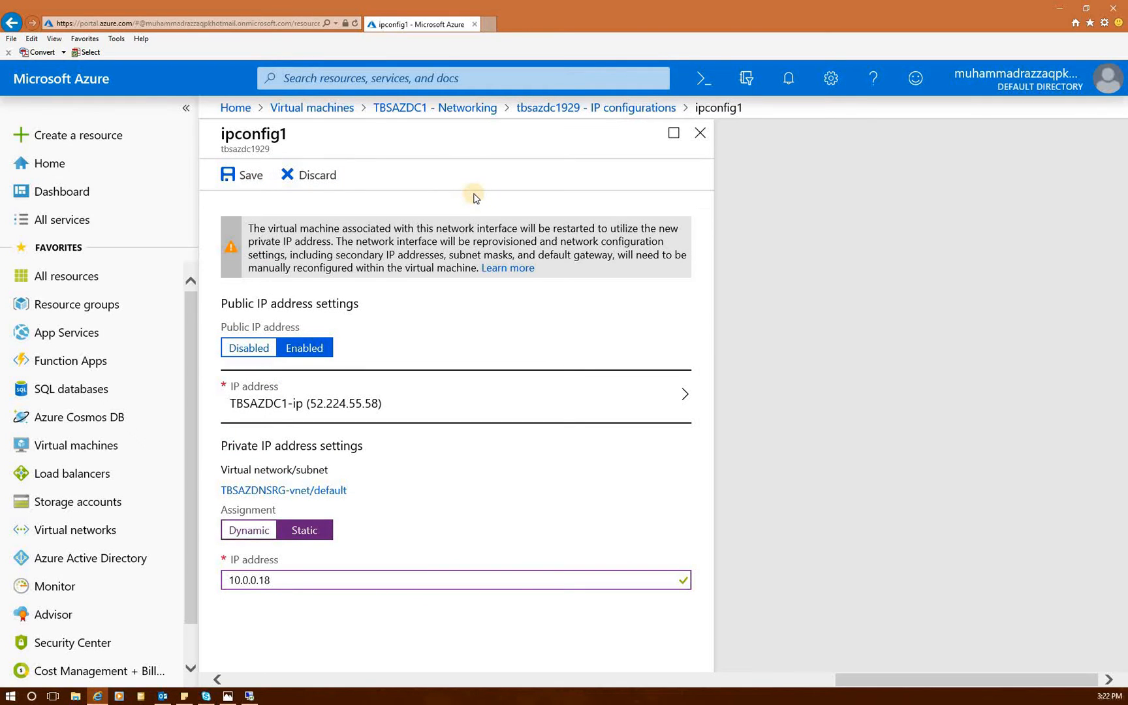
click(255, 178)
- Check the network interface save in the portal notifications and return to the virtual machines list
click(800, 78)
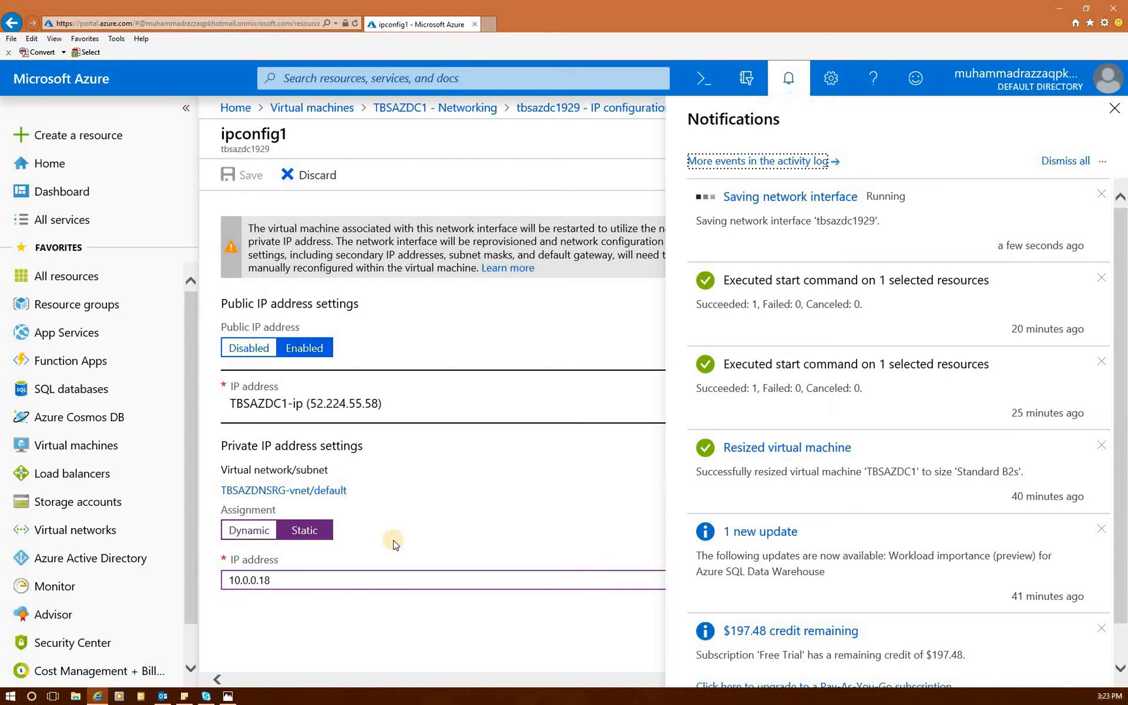
click(444, 307)
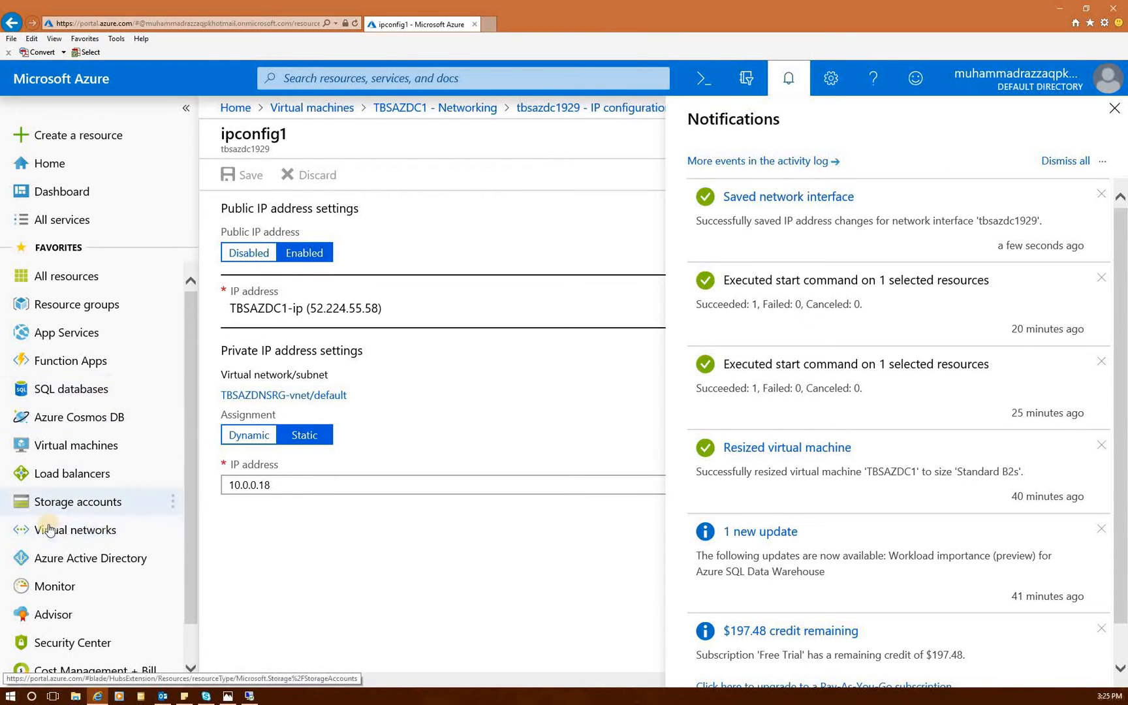
click(77, 450)
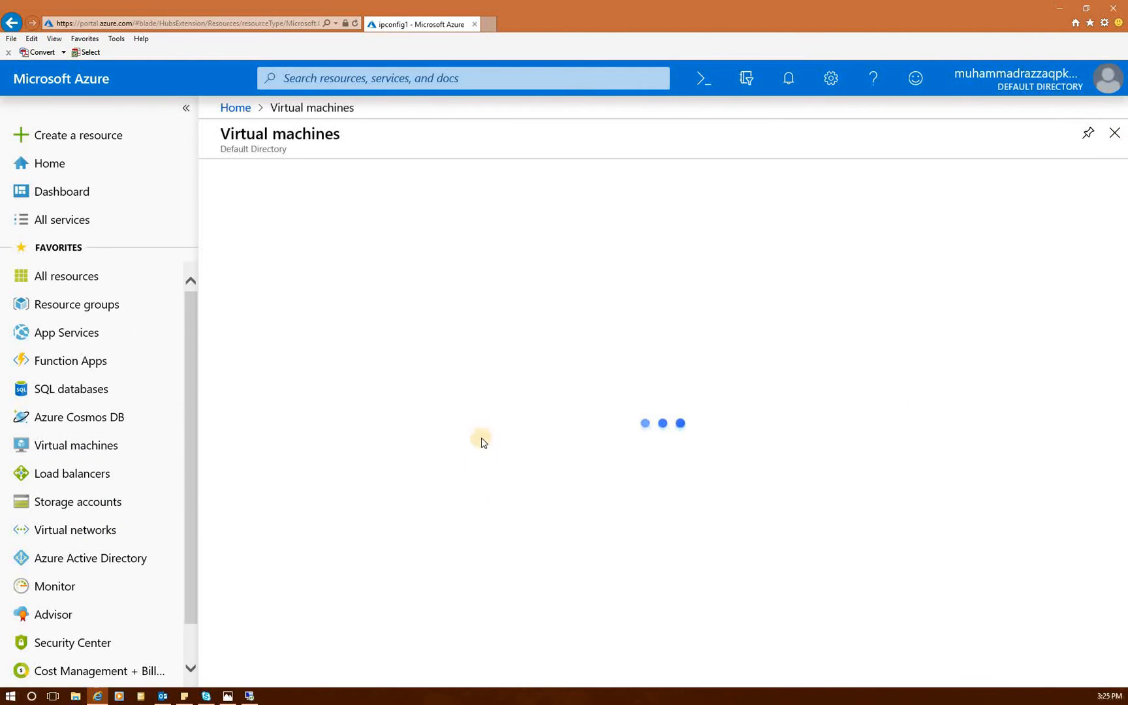
- Switch to the Remote Desktop session, run ipconfig in a Command Prompt to check the server's IPv4 address, and close the prompt
click(250, 696)
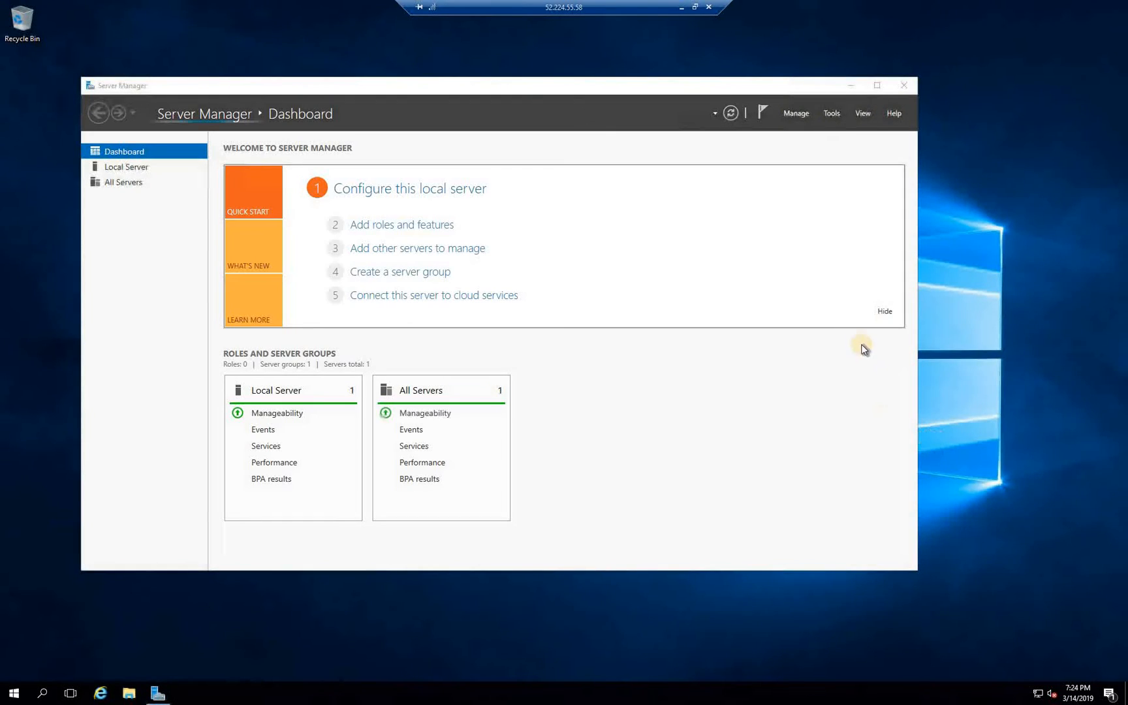
right_click(13, 690)
click(26, 675)
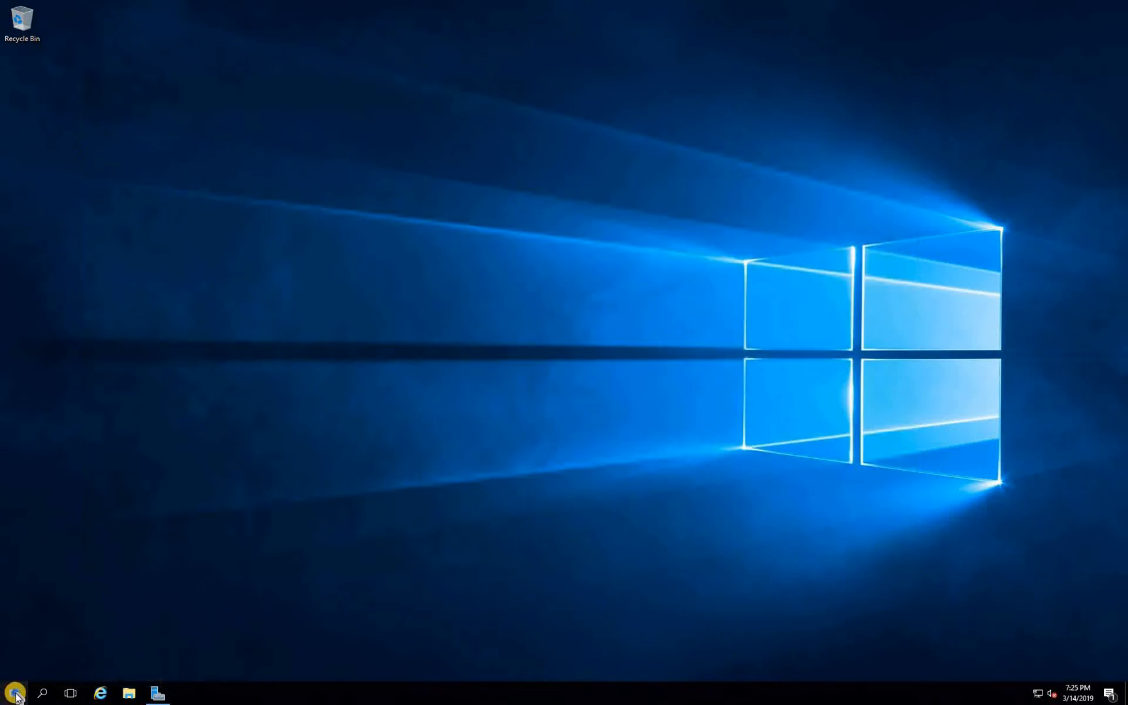
right_click(16, 691)
key(Return)
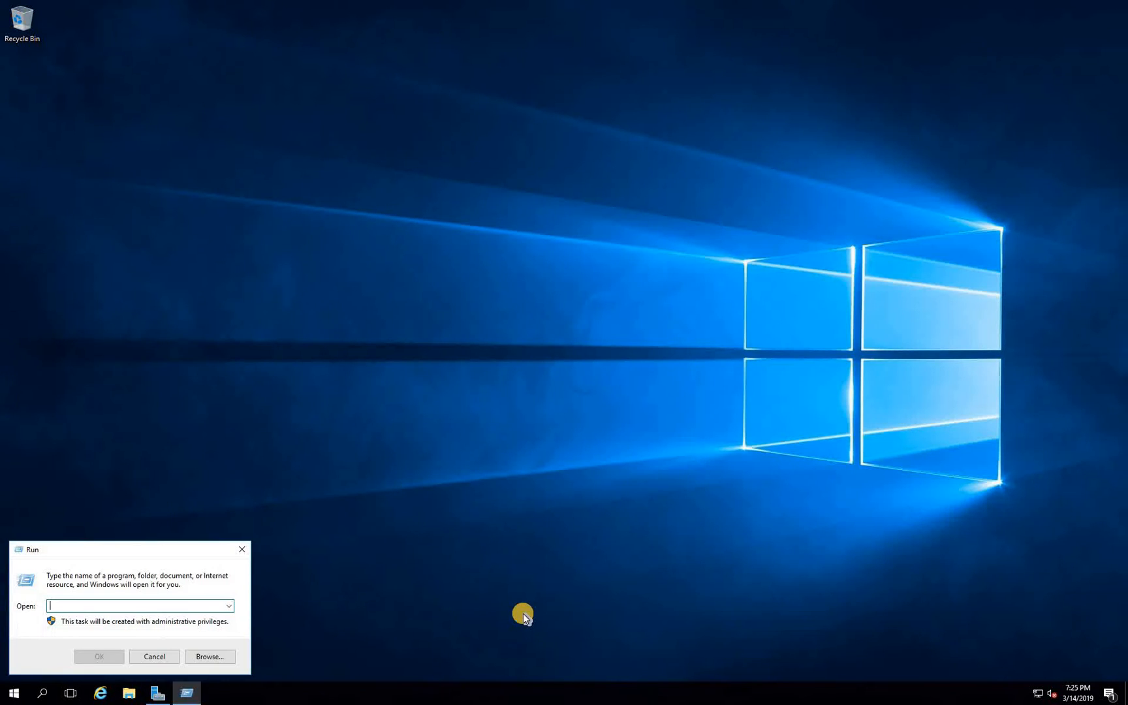
text(cmd)
key(Return)
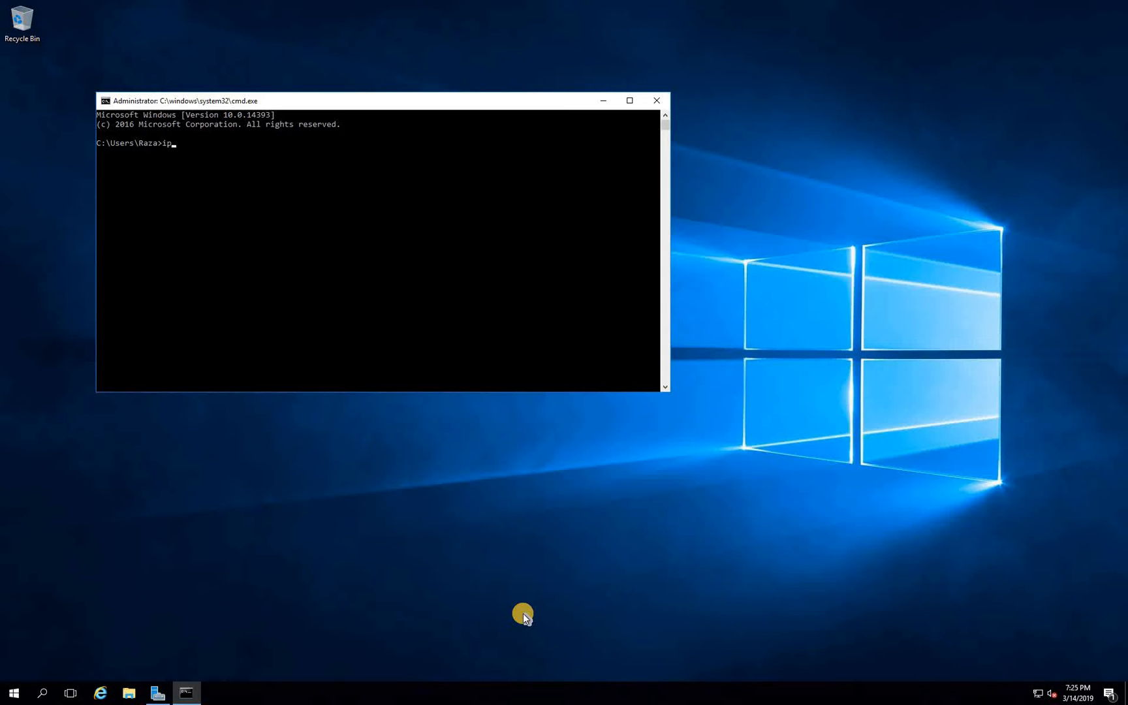
key(Return)
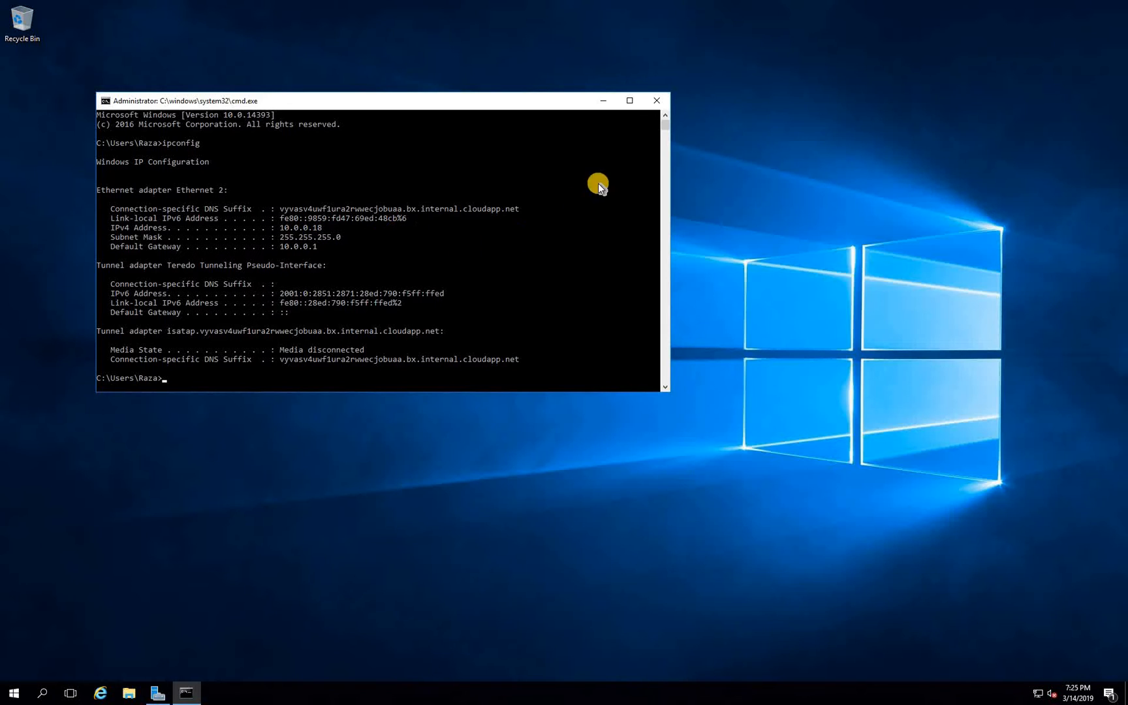
click(659, 102)
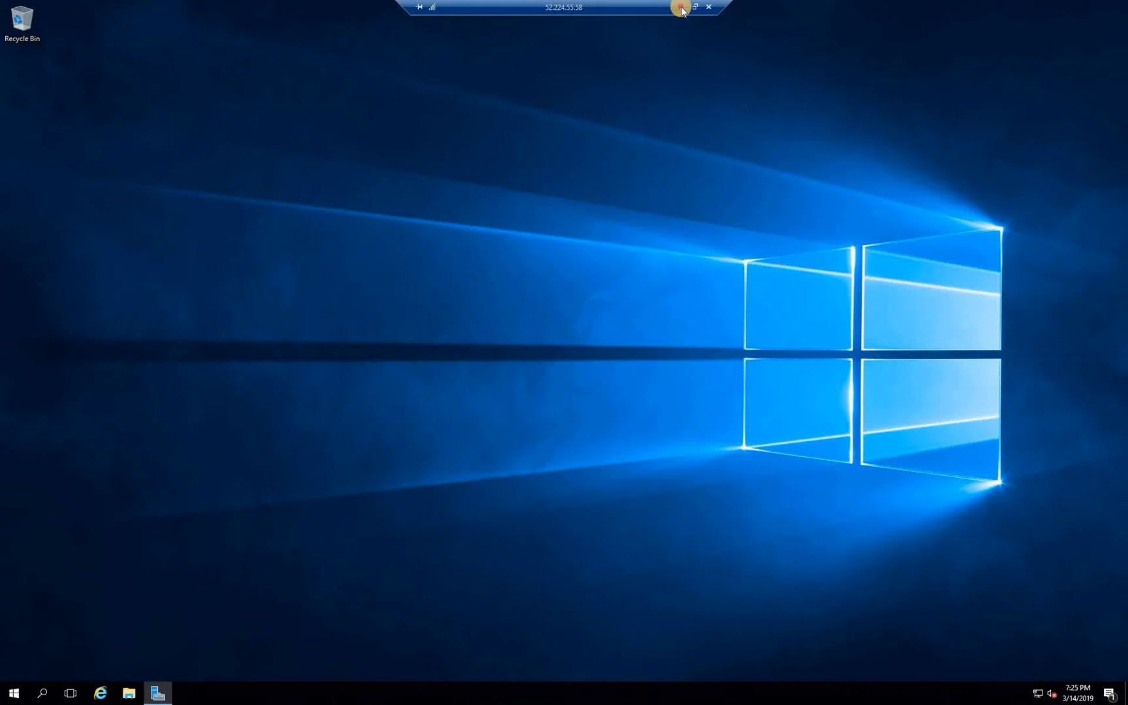
click(676, 9)
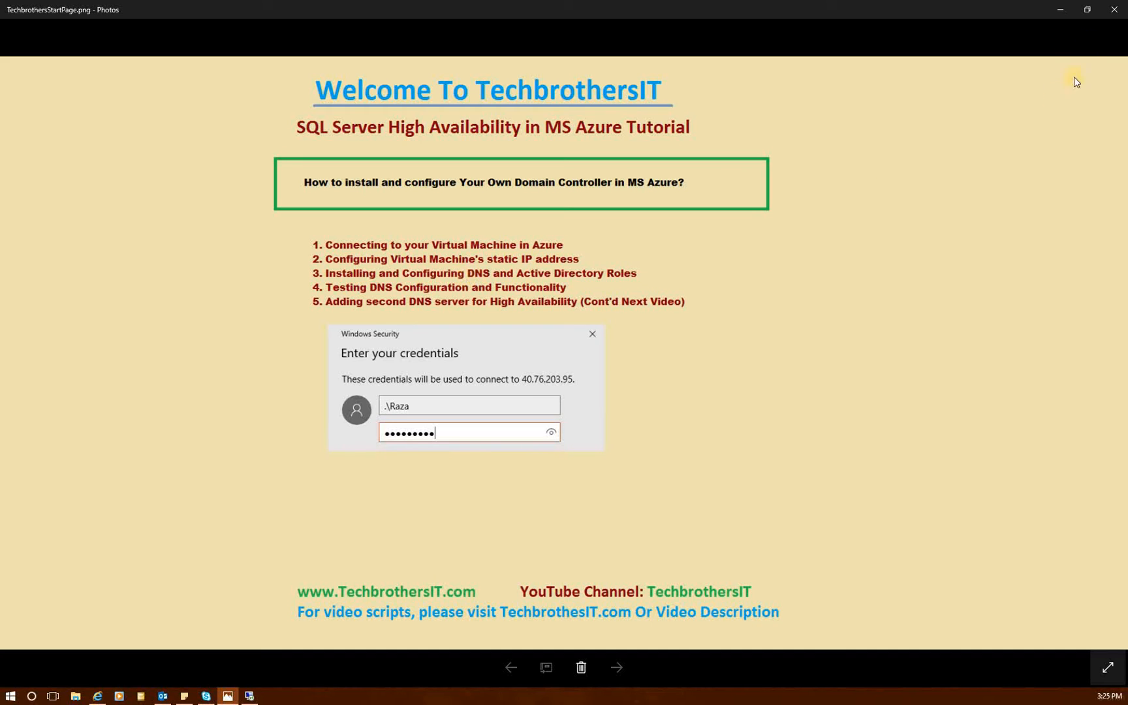
click(1060, 9)
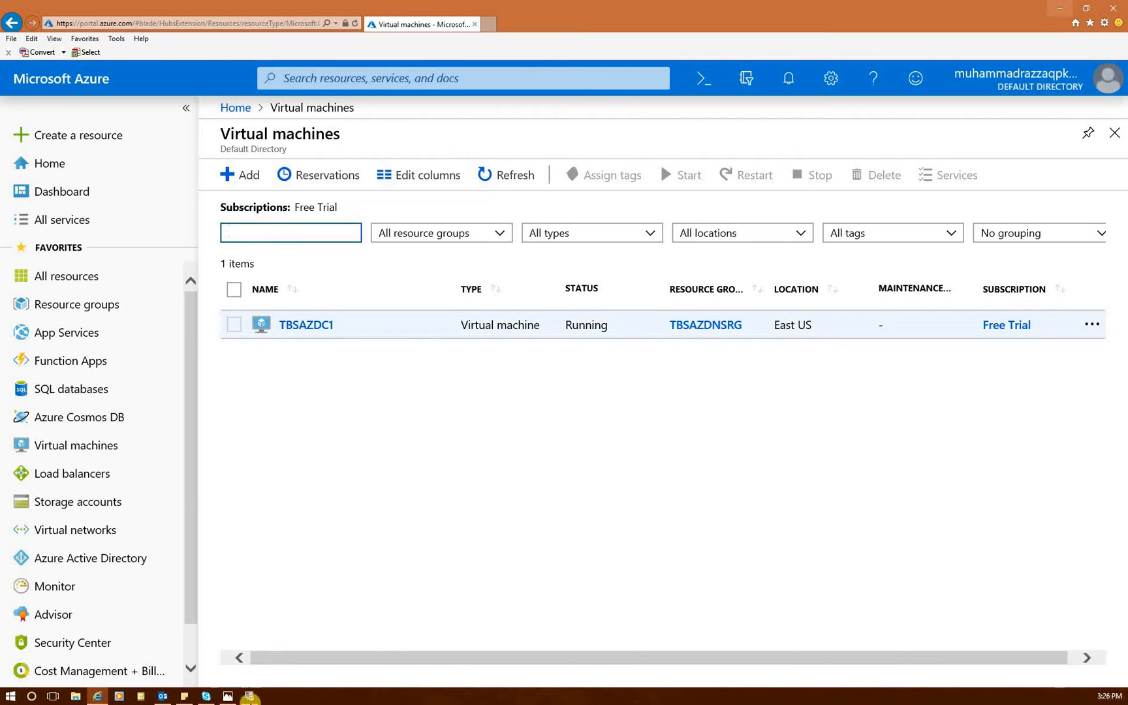
click(249, 696)
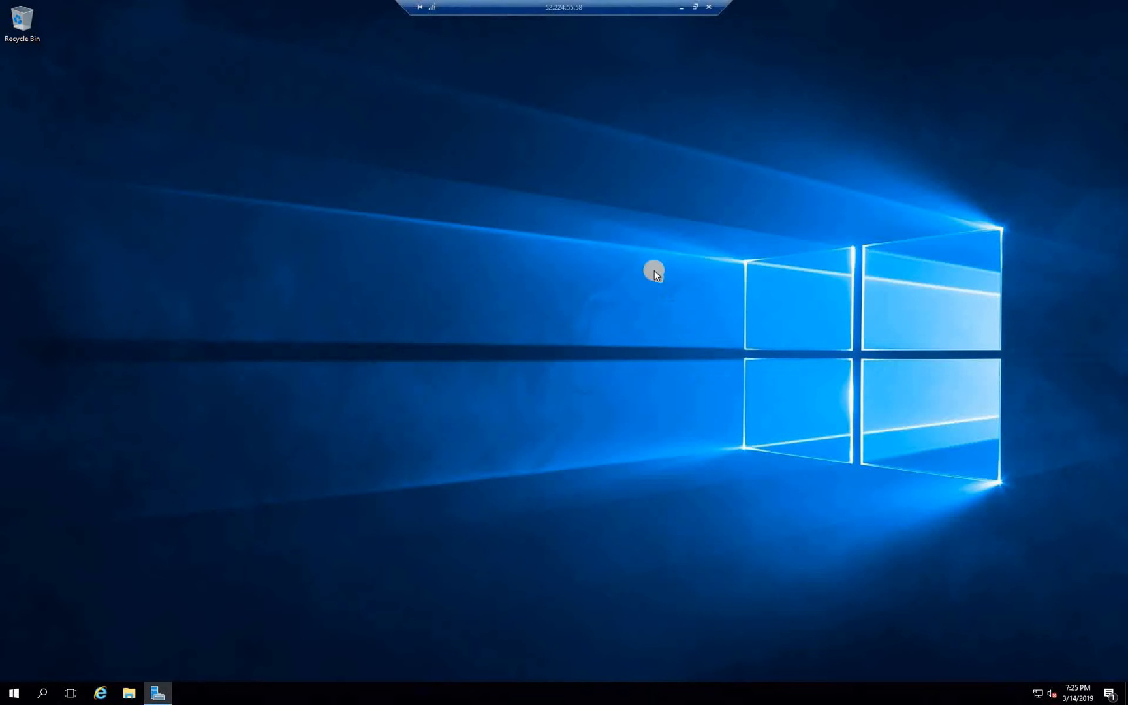
- In Server Manager, start adding roles and features with a role-based installation targeting server TBSAZDC1
click(154, 690)
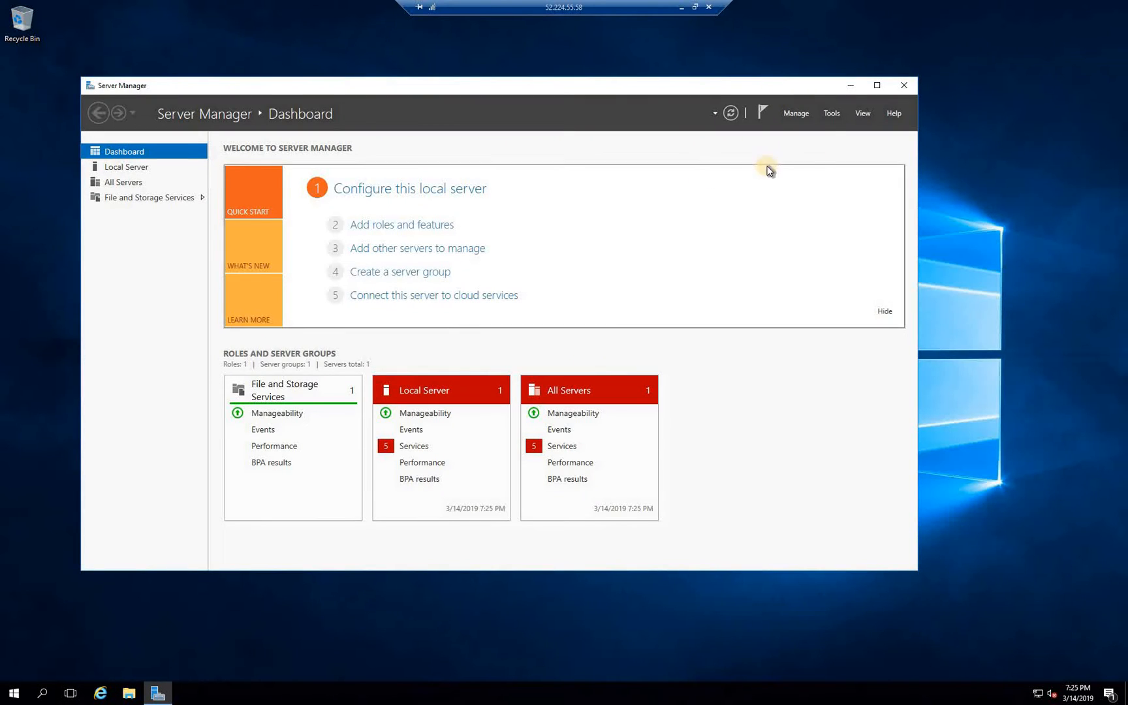
click(831, 118)
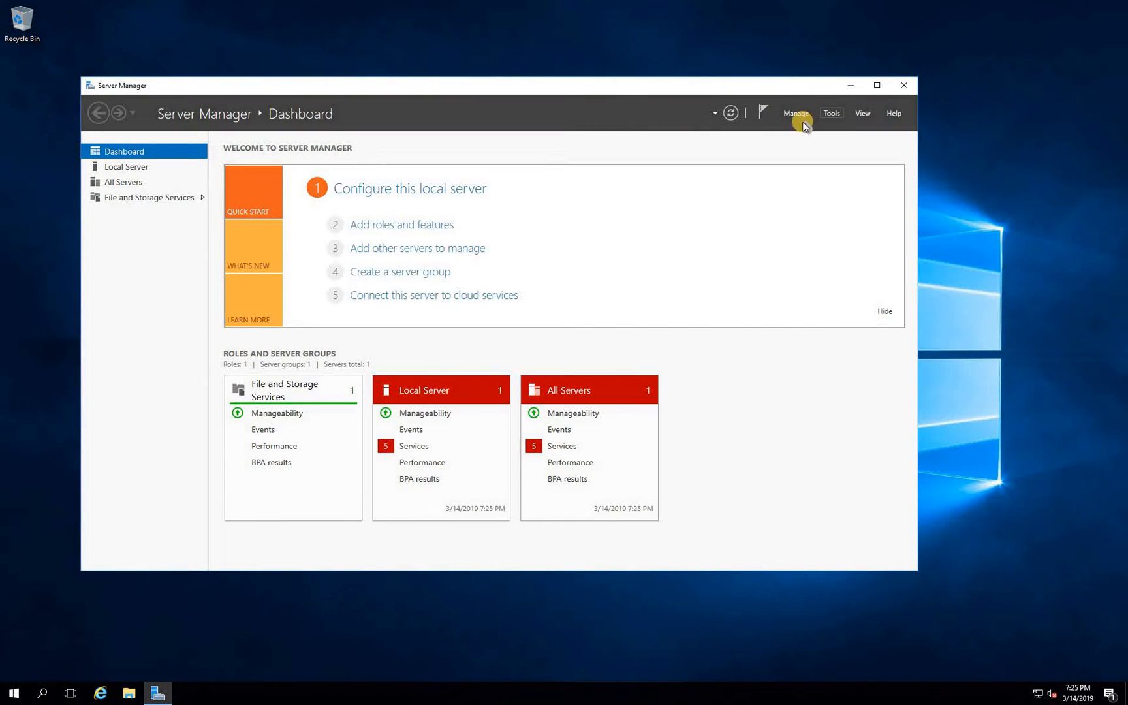
click(794, 121)
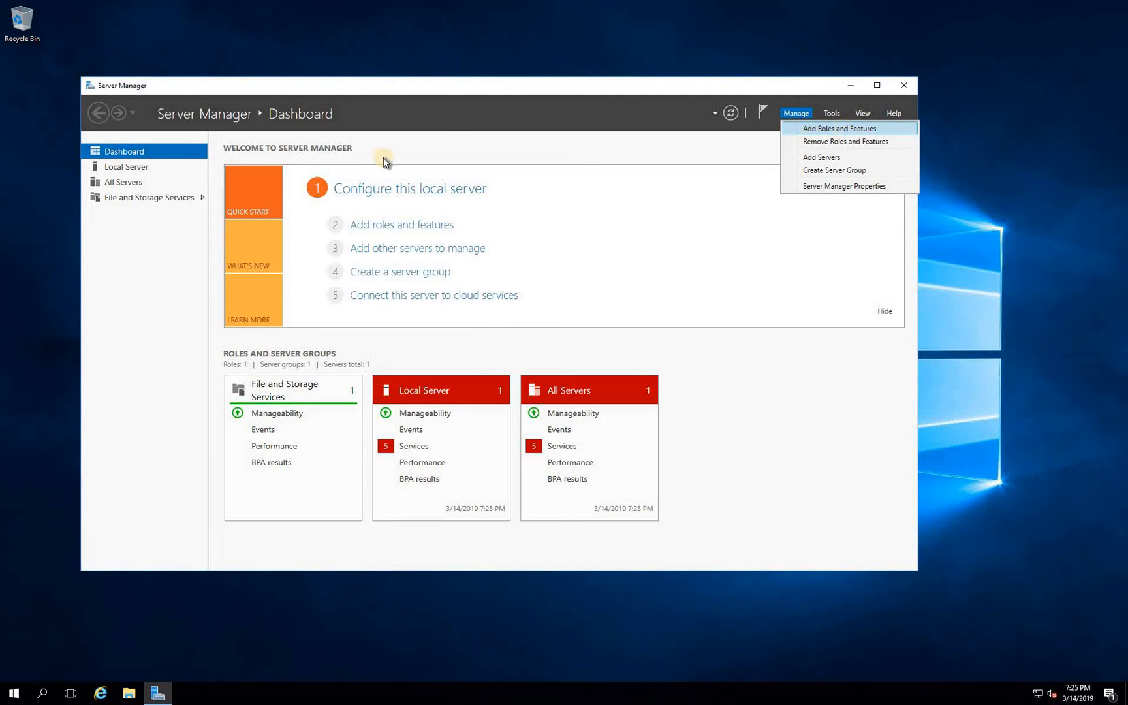
click(384, 228)
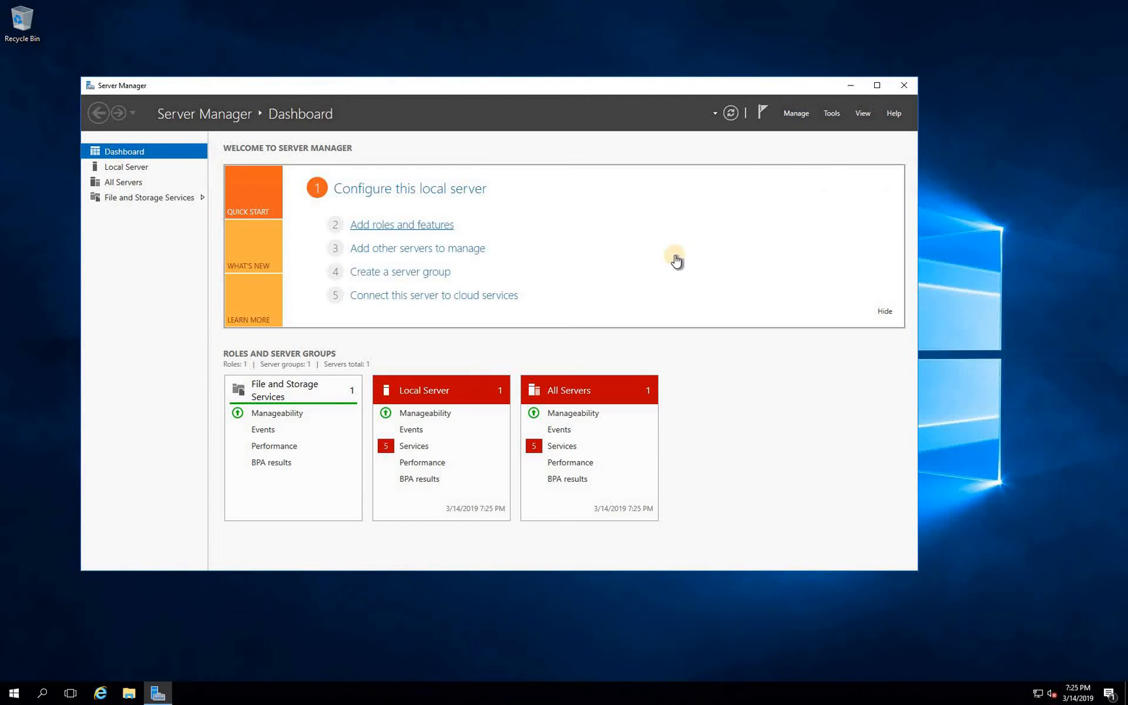
key(Return)
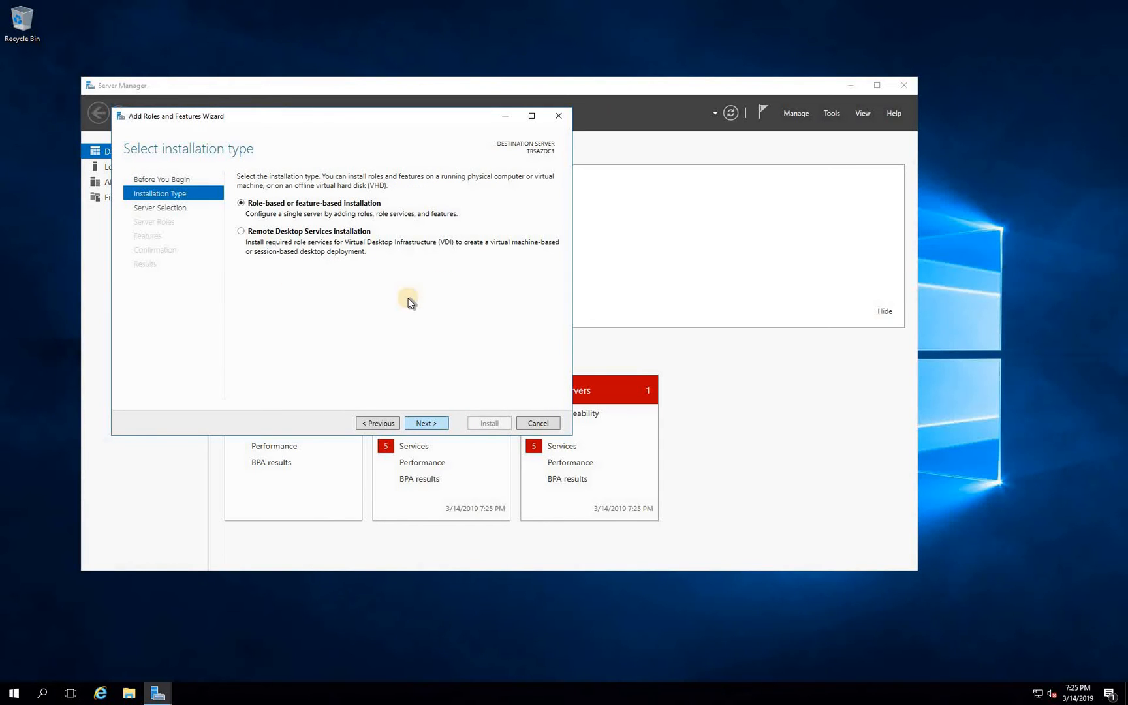
key(Return)
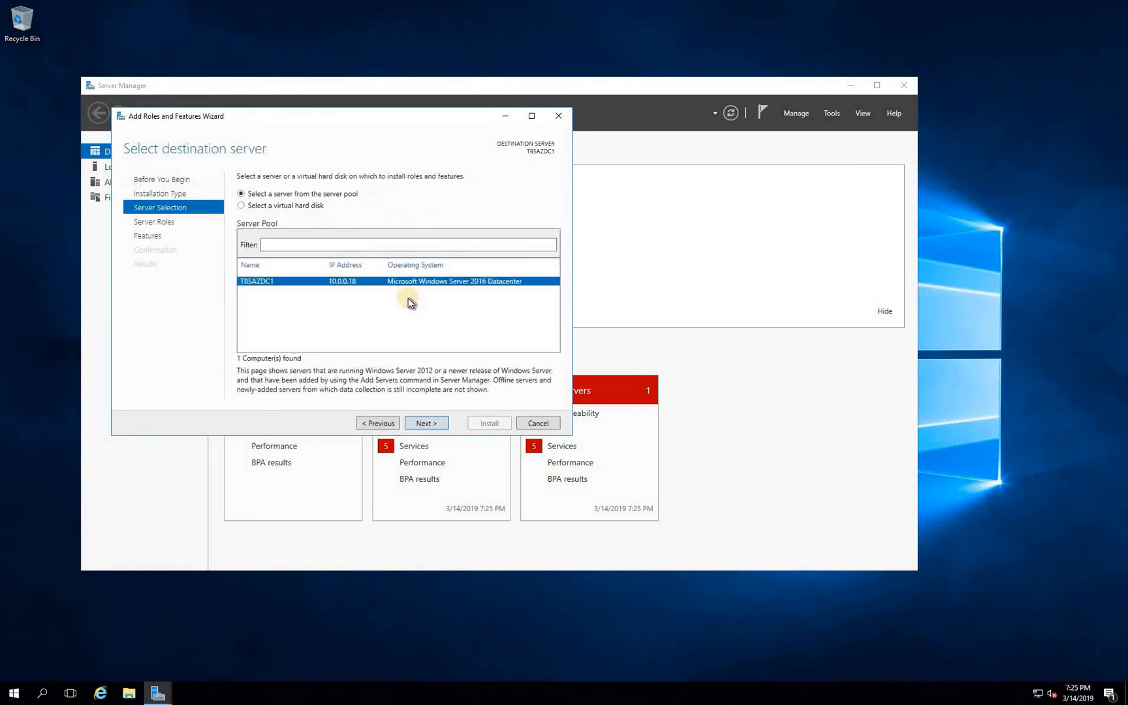
click(428, 425)
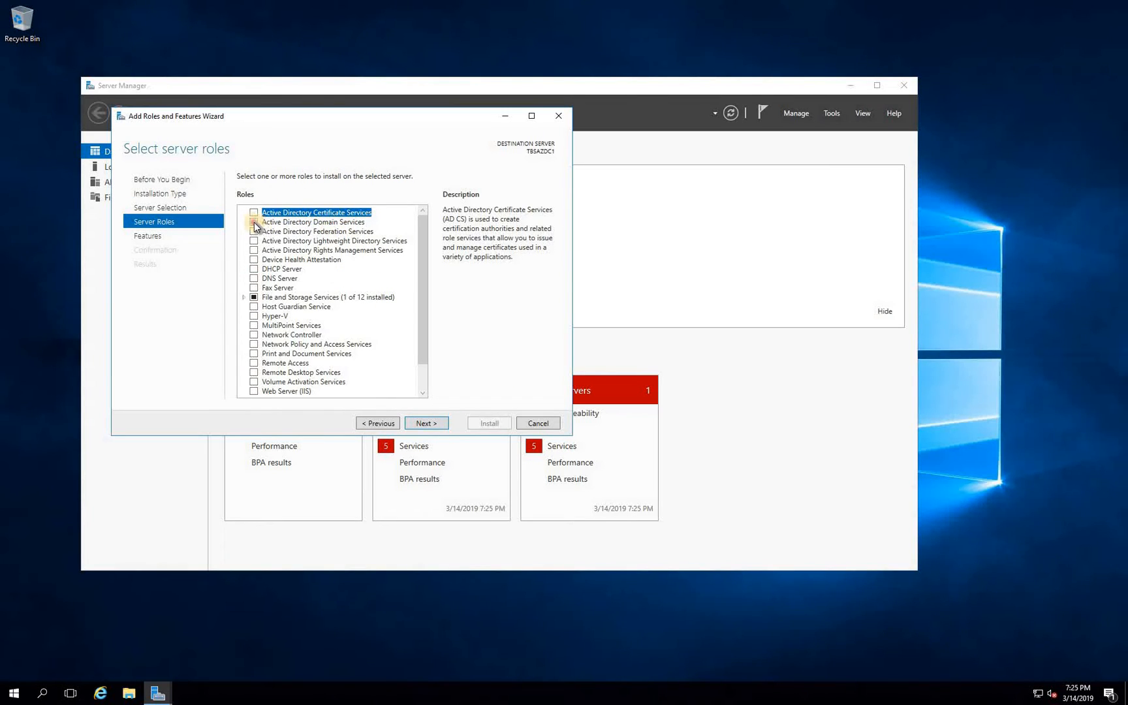
- Choose the Active Directory Domain Services role with its required features and continue to the installation confirmation with default features
click(294, 223)
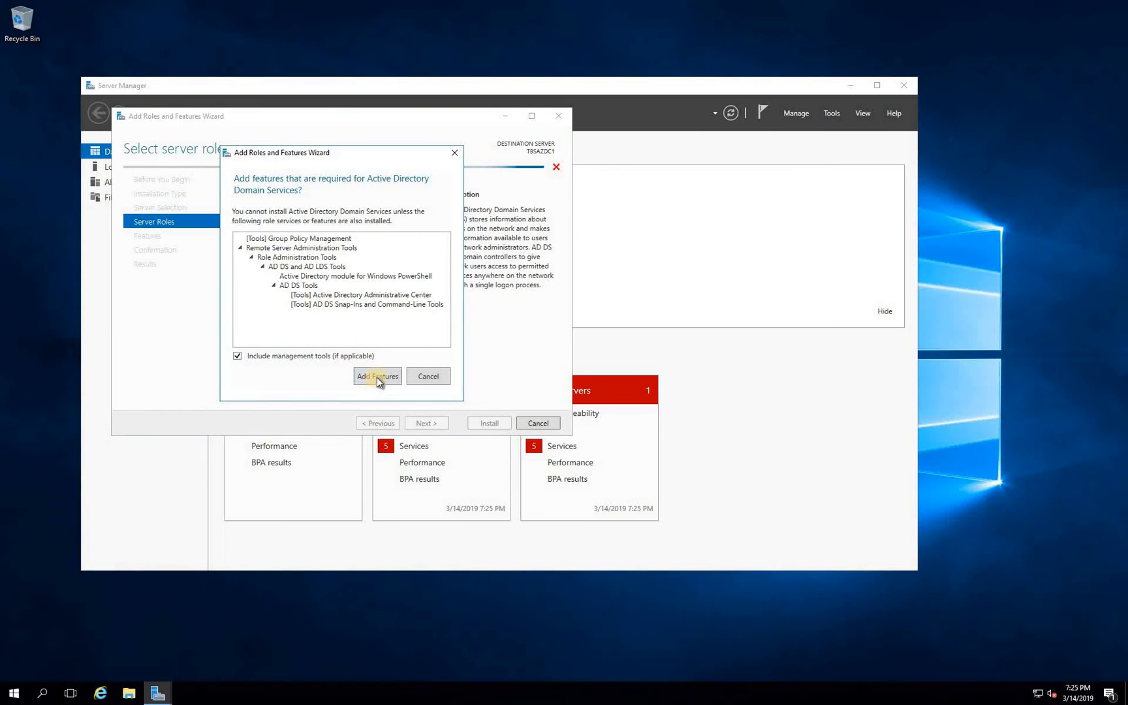
click(377, 377)
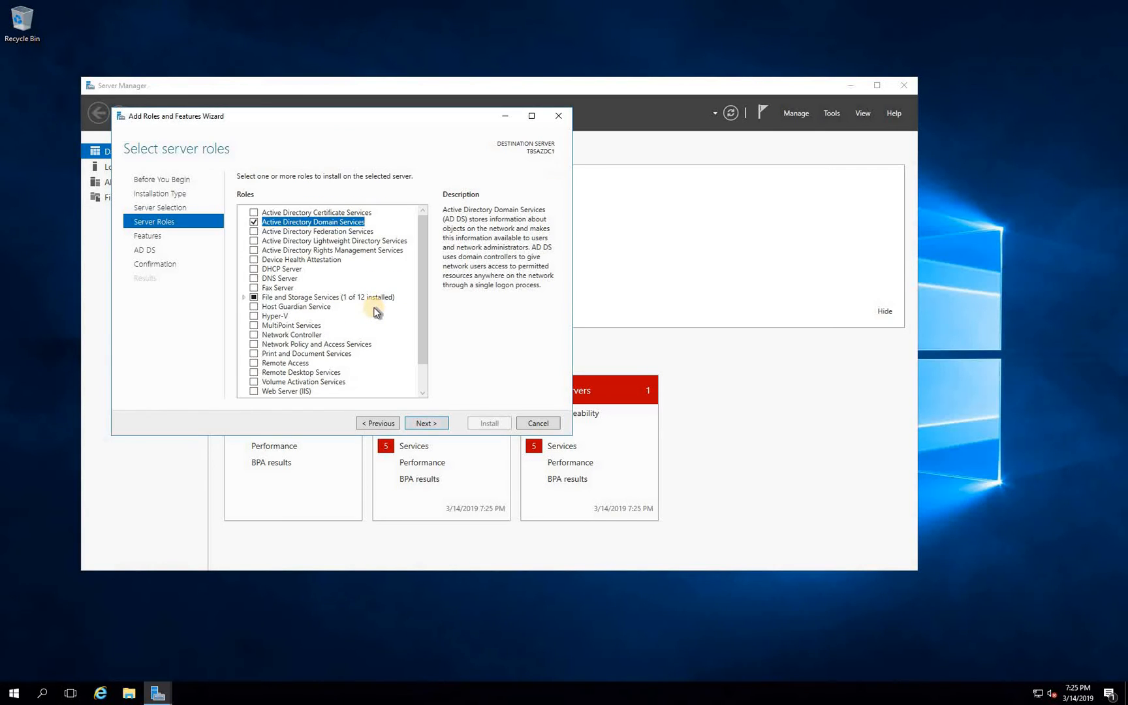
click(432, 423)
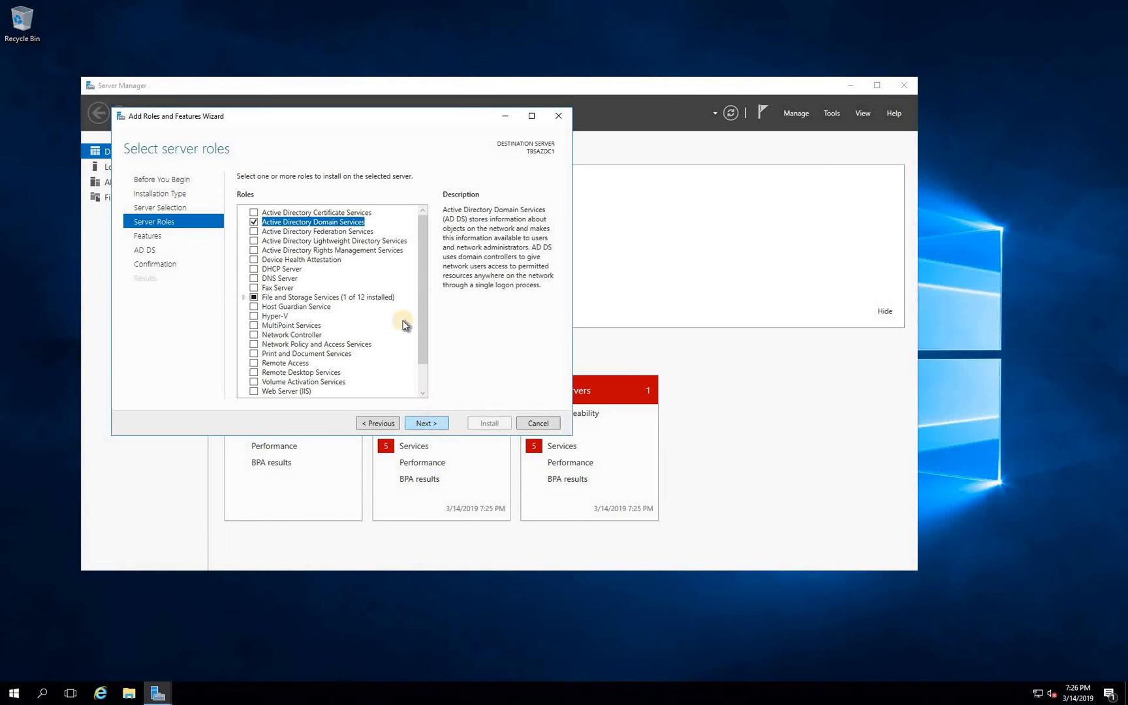
click(433, 424)
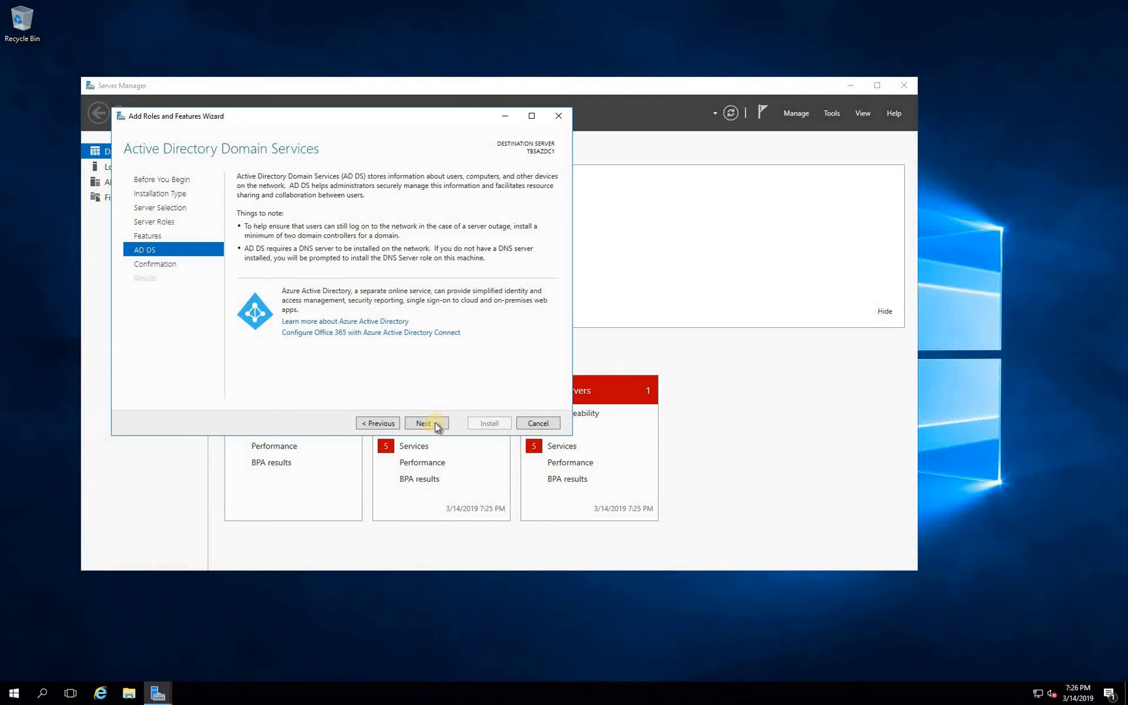
click(435, 424)
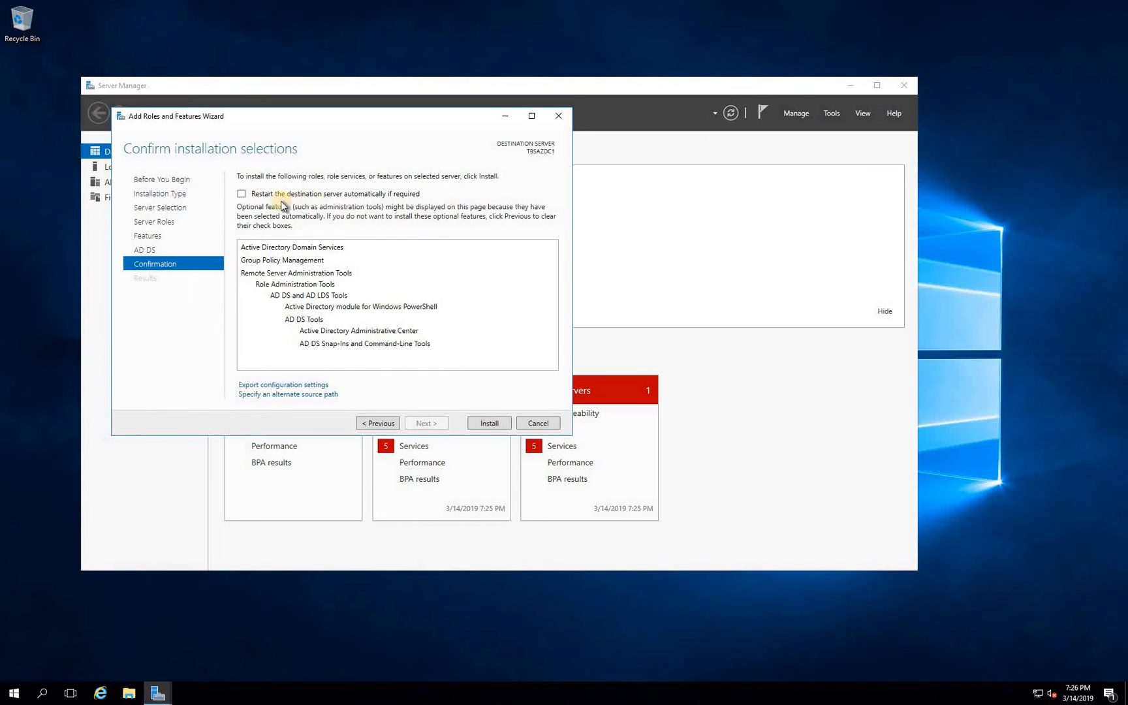
- Allow the destination server to restart automatically if required, install the selected roles and features, and close the wizard
click(243, 194)
click(587, 383)
click(489, 423)
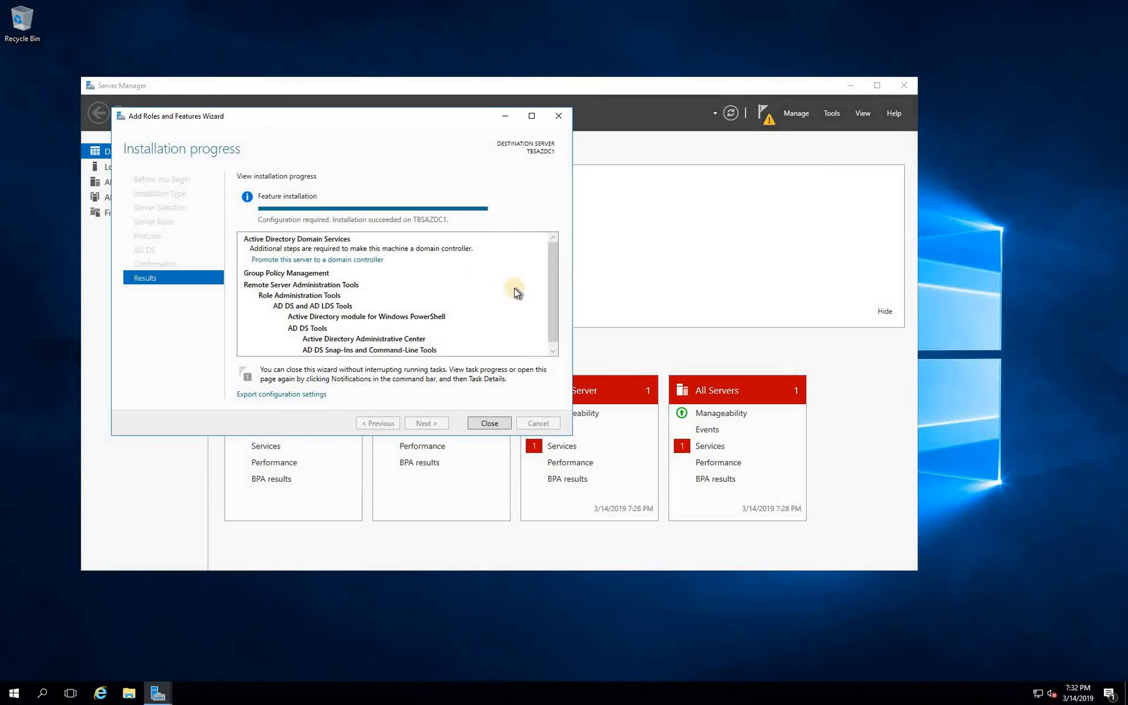
click(496, 423)
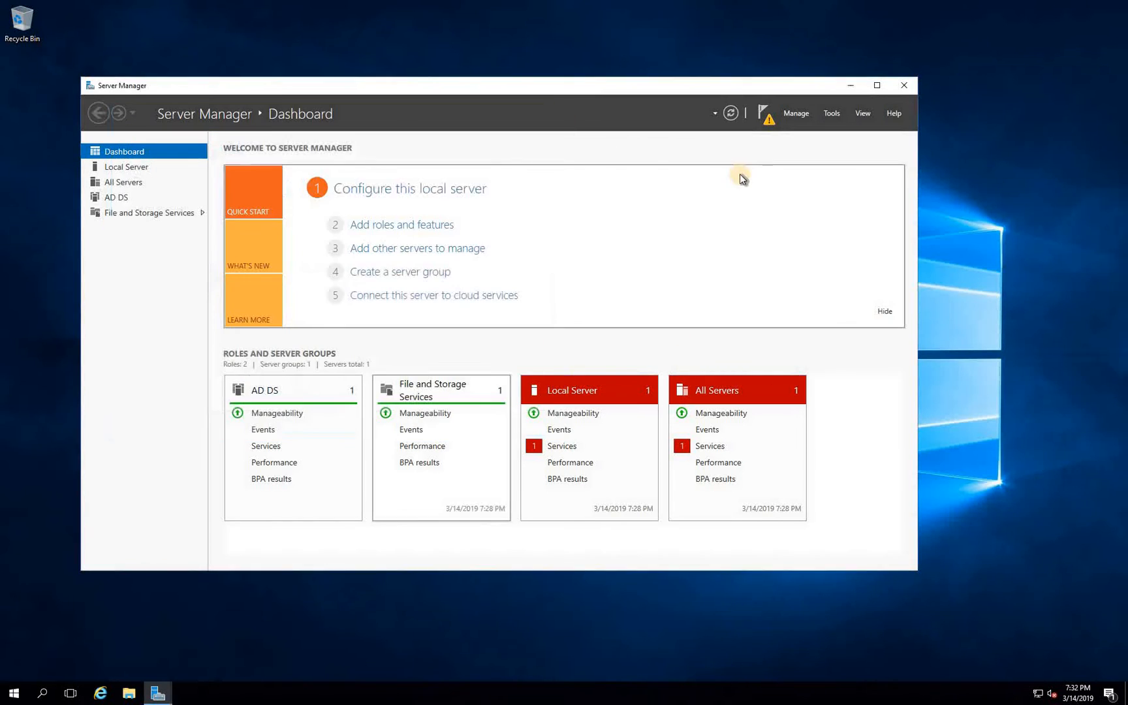
- Start promoting the server to a domain controller and add a new forest with the root domain name AZTechbrothersIT.local
click(770, 122)
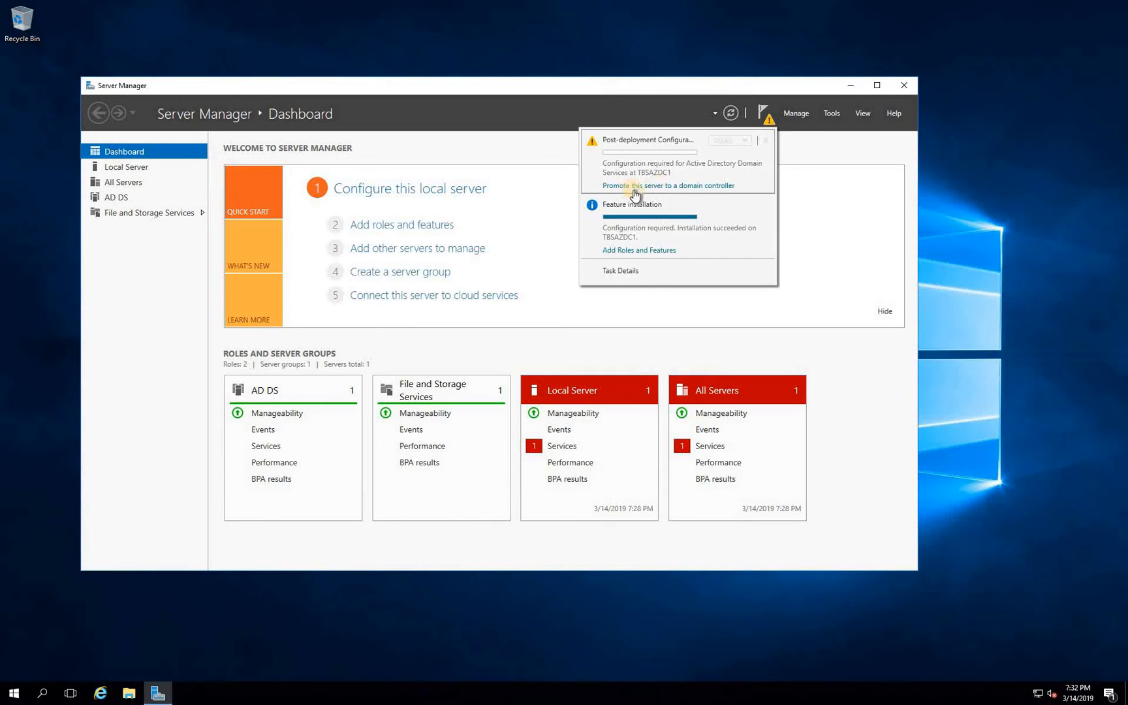
click(682, 186)
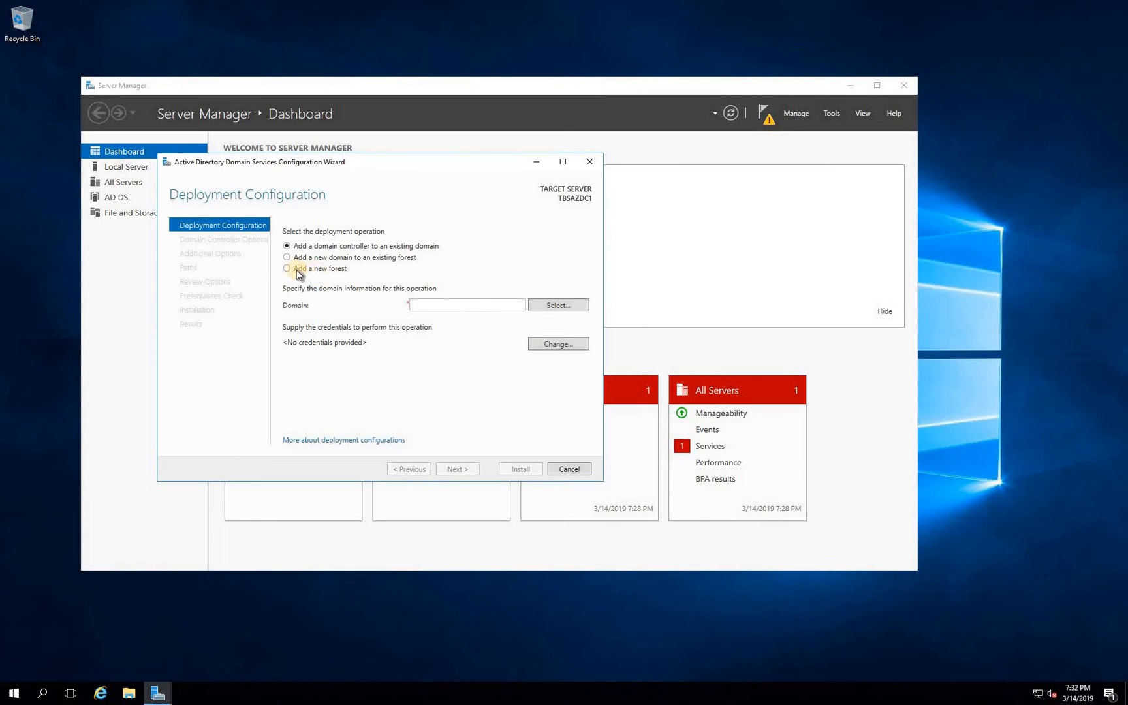
click(320, 269)
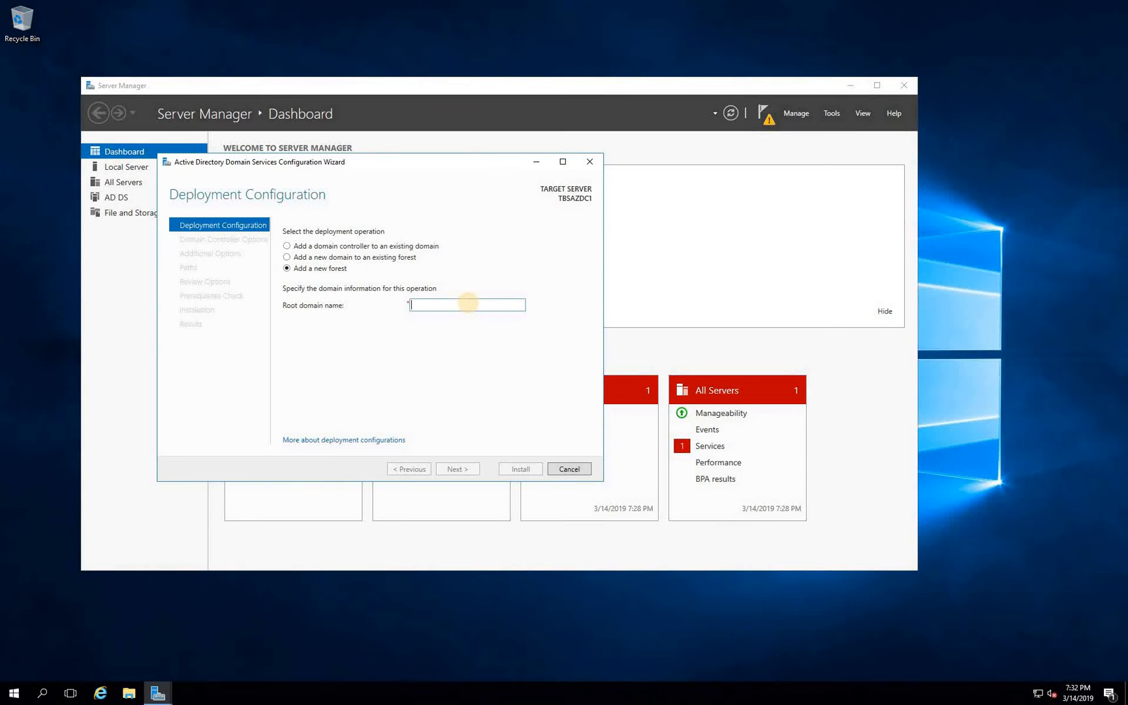
text(AZTe)
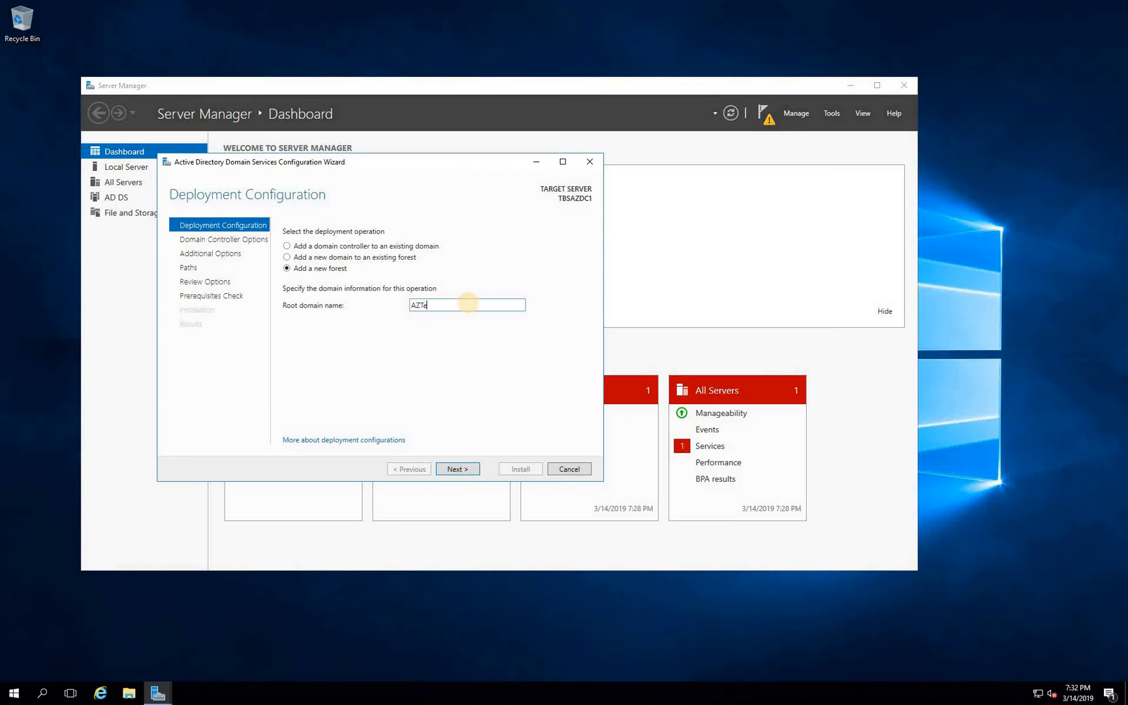
text(chbrothersIT.local)
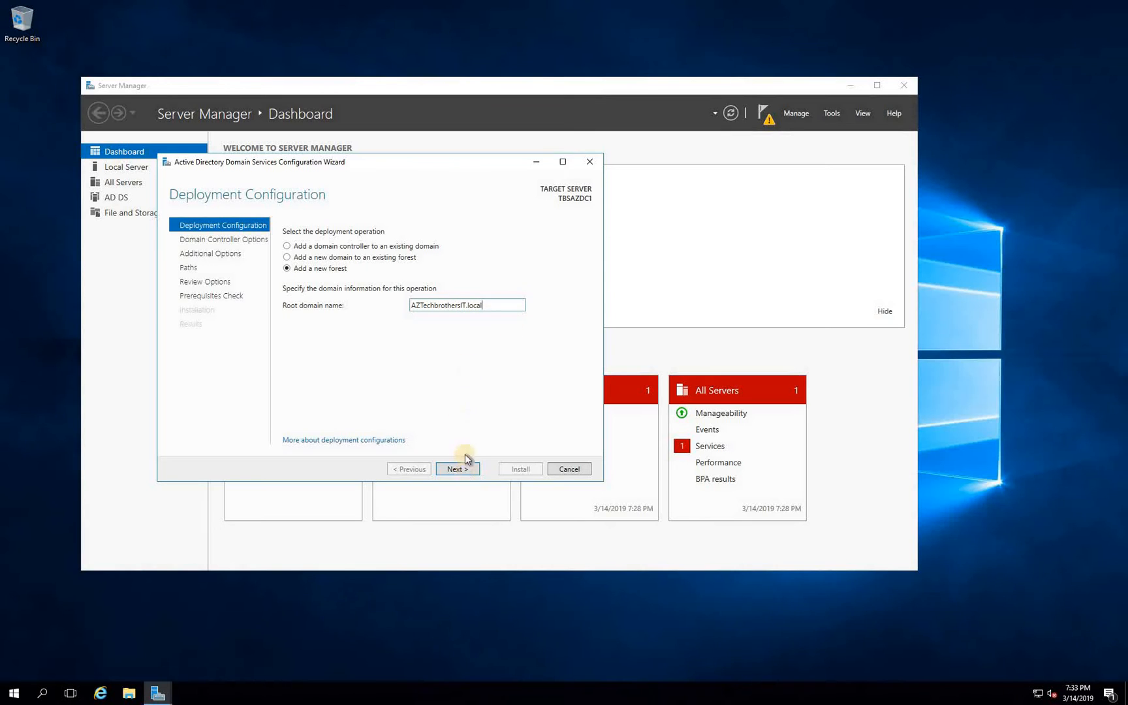
key(Return)
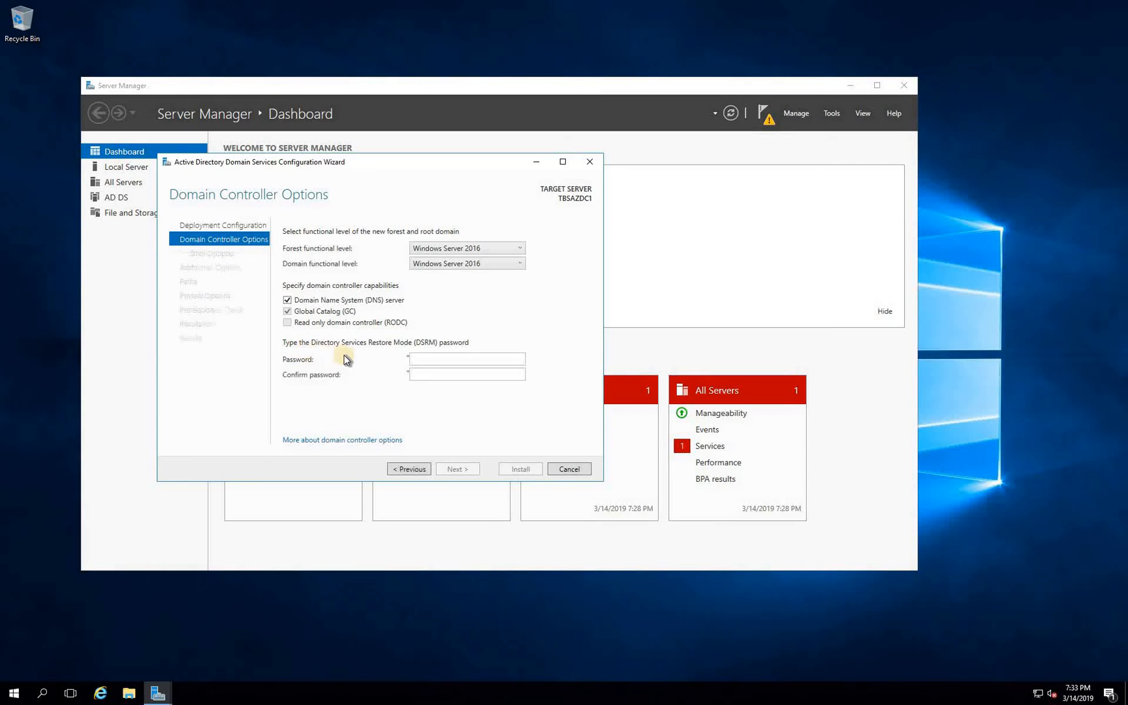
- Enter and confirm the Directory Services Restore Mode password, then continue past the DNS options to the Additional Options page
click(432, 356)
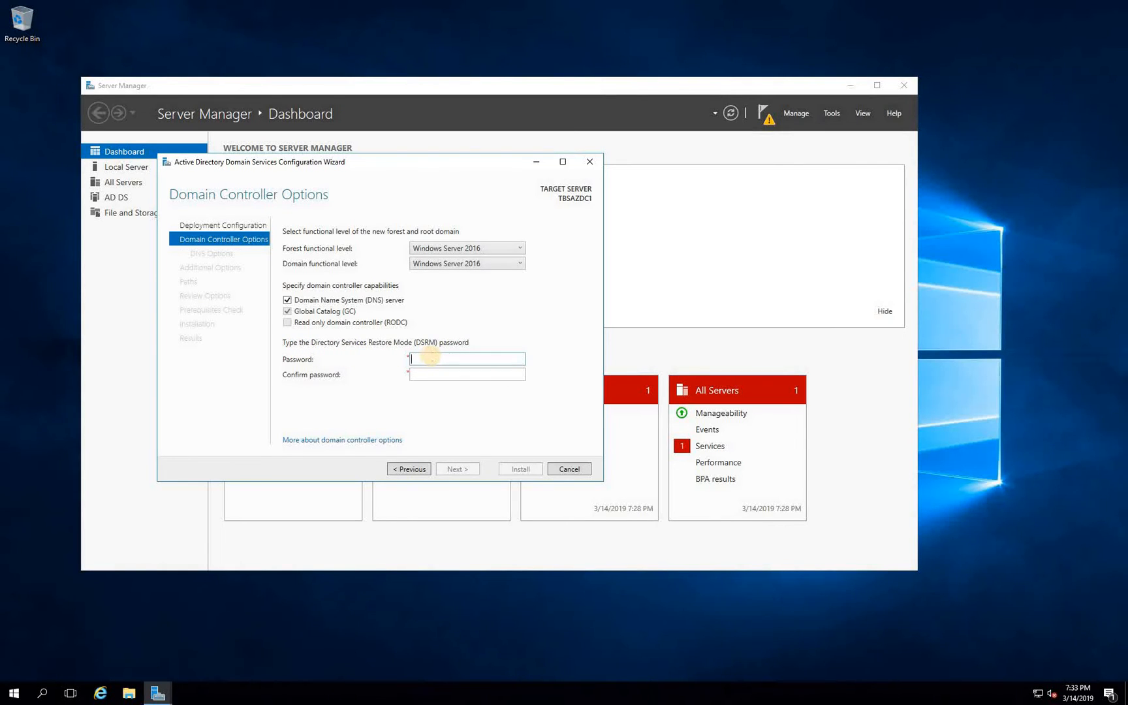
text(••••)
click(449, 374)
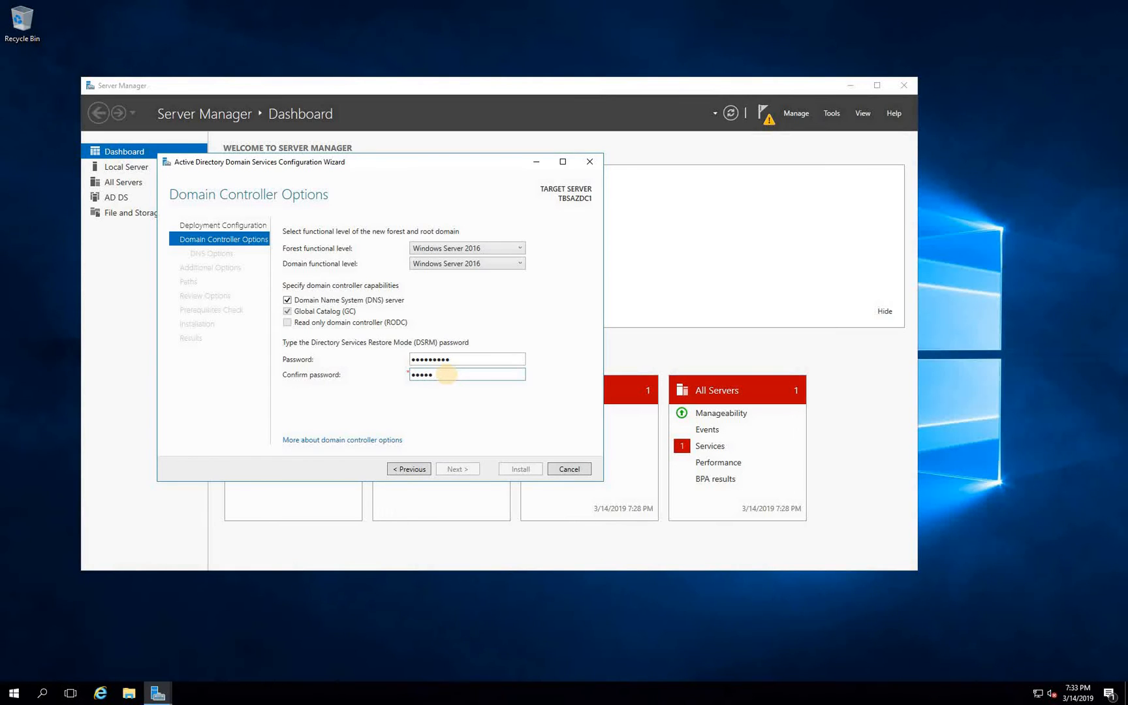
text(•)
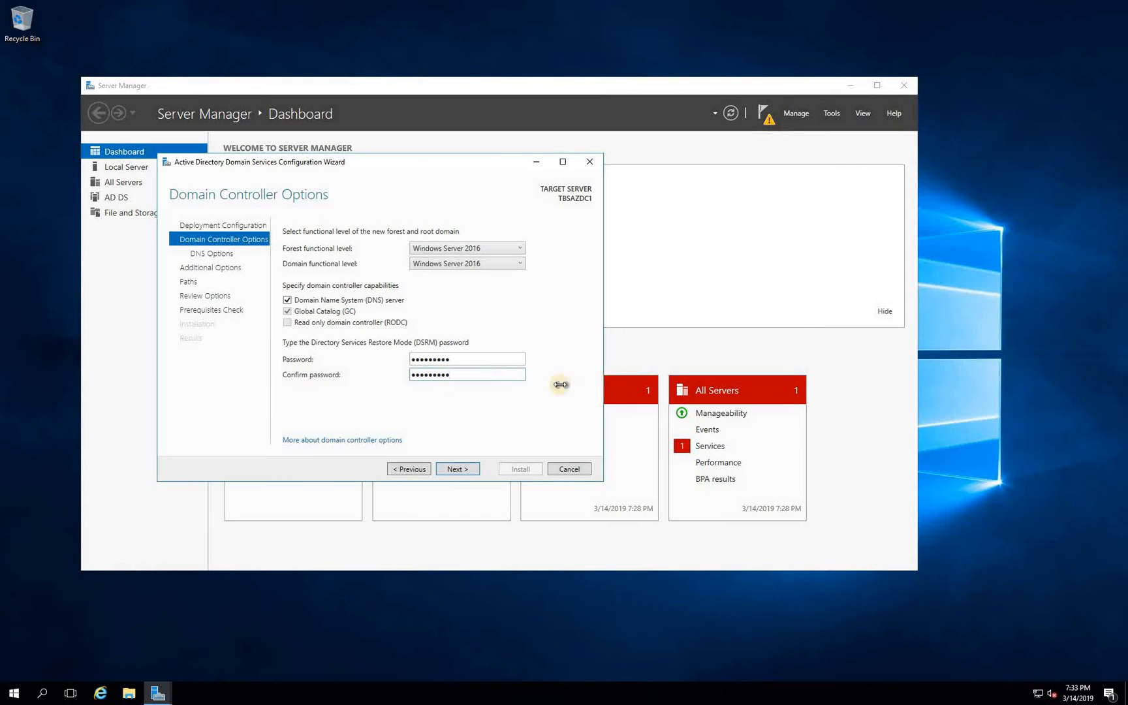
click(468, 468)
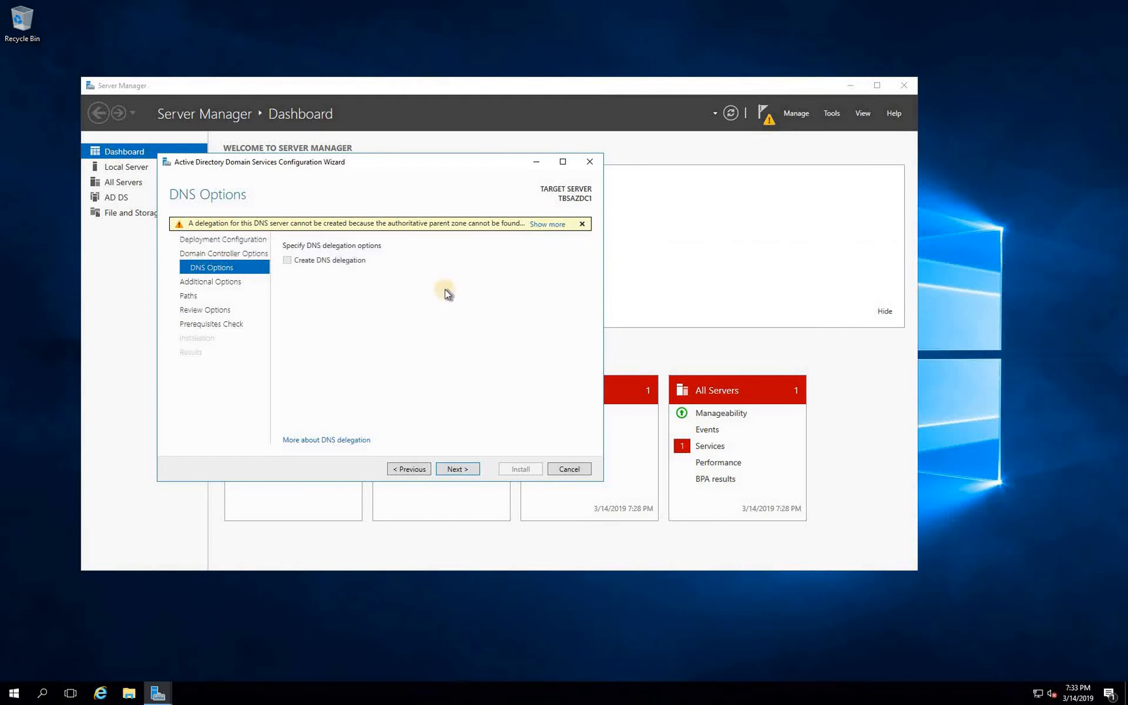
click(459, 469)
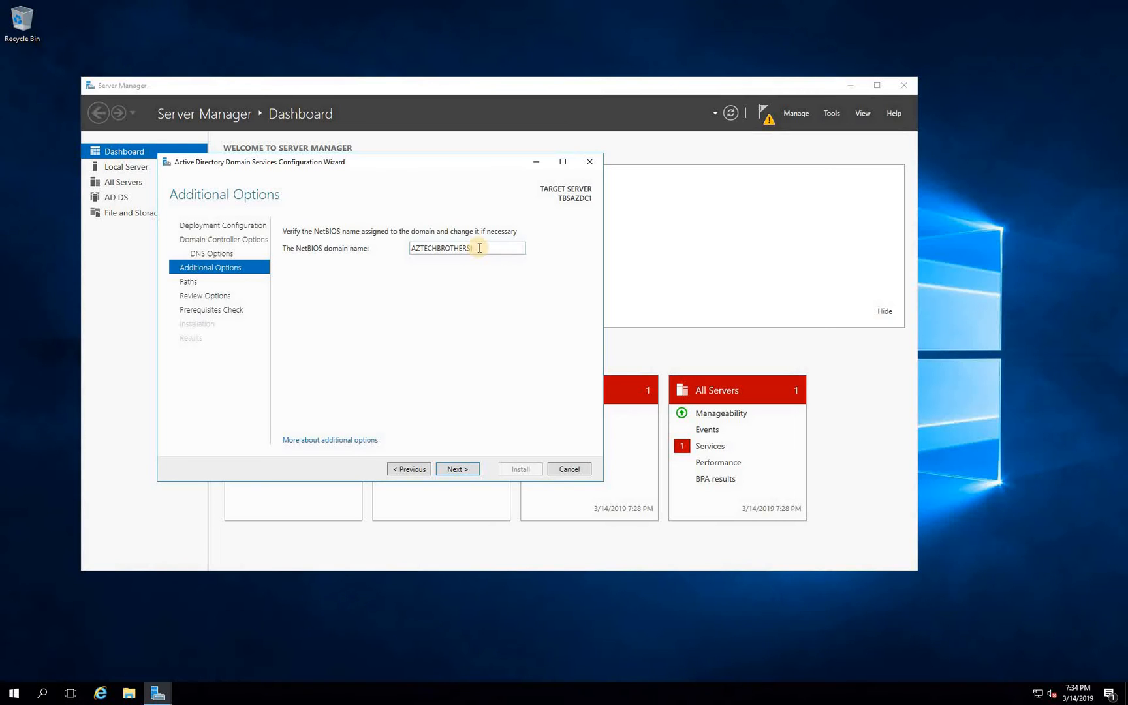
- Return to the Deployment Configuration page and change the new forest's root domain name to AZTBSIT.local
click(417, 470)
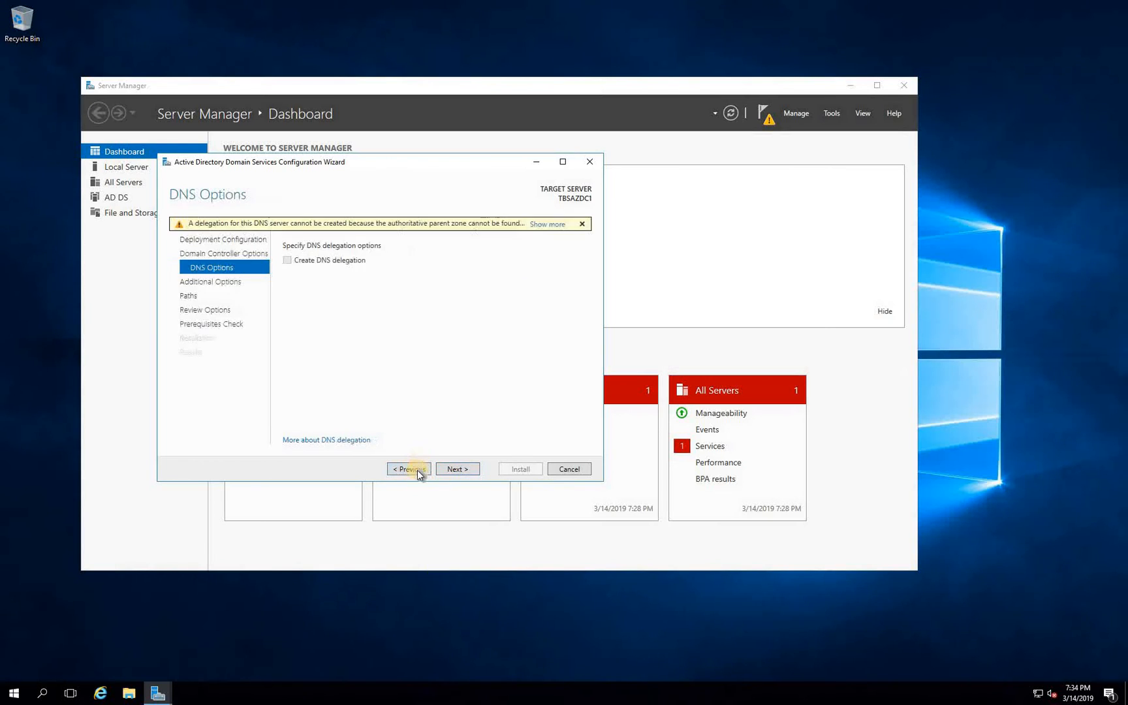
click(420, 470)
click(403, 469)
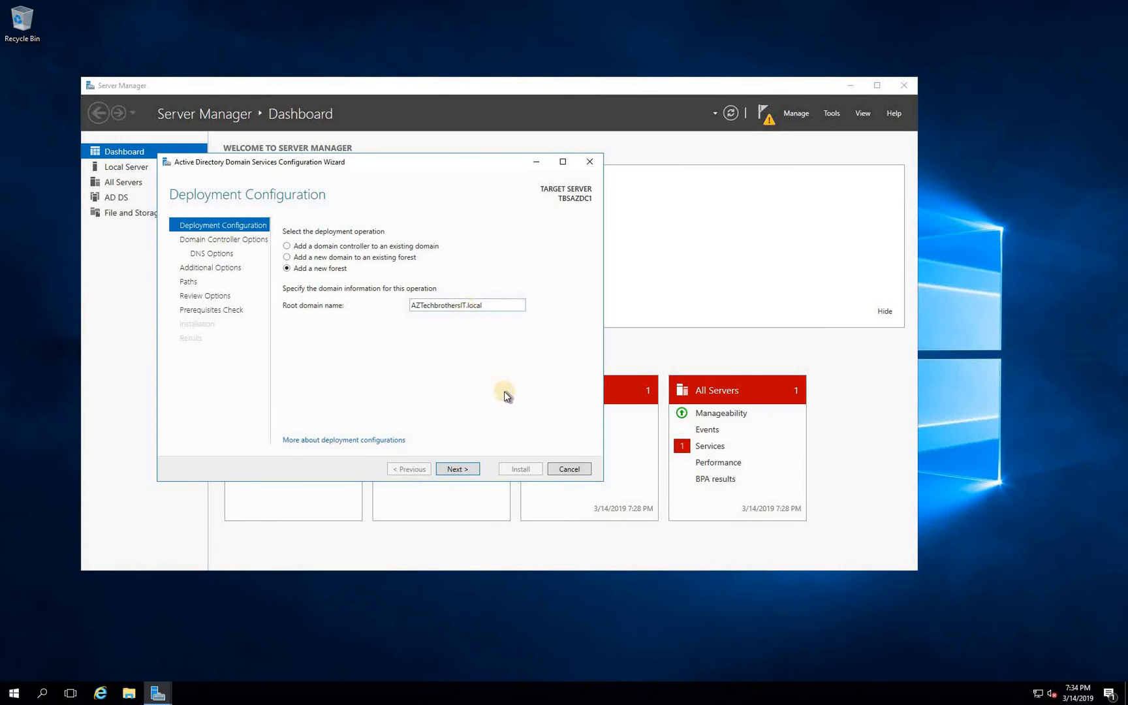
double_click(467, 316)
click(460, 305)
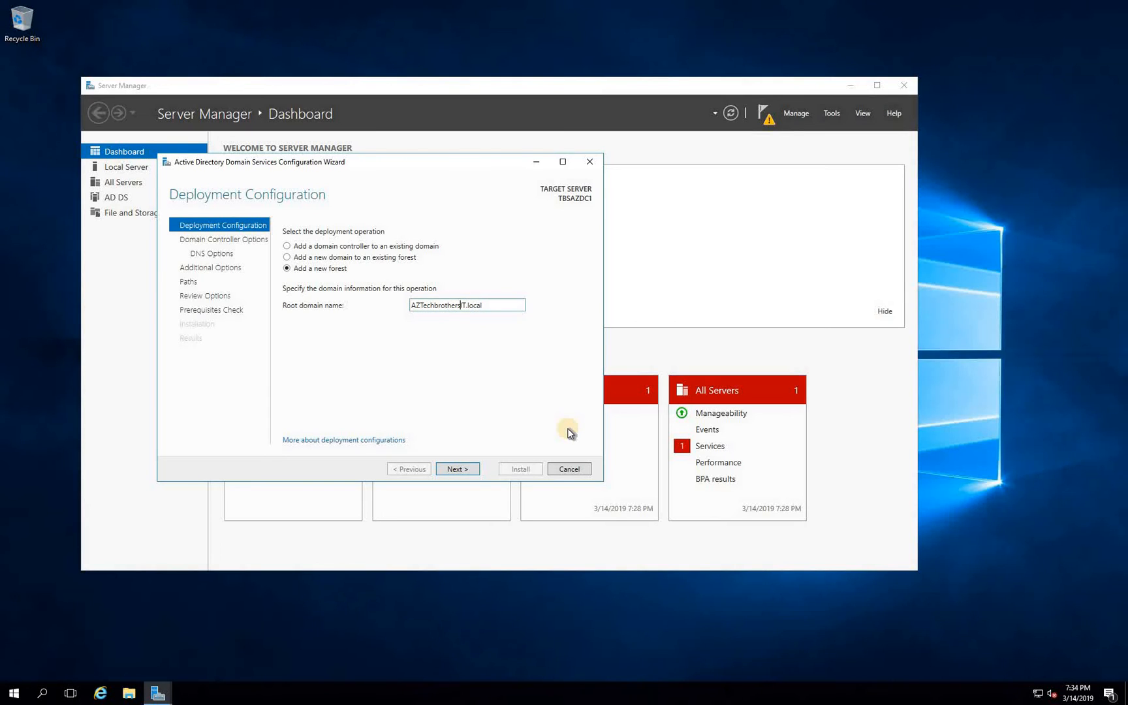
key(BackSpace)
key(BackSpace)
key(BackSpace)
key(BackSpace)
key(BackSpace)
key(BackSpace)
key(BackSpace)
key(BackSpace)
key(BackSpace)
key(BackSpace)
key(BackSpace)
text(BS)
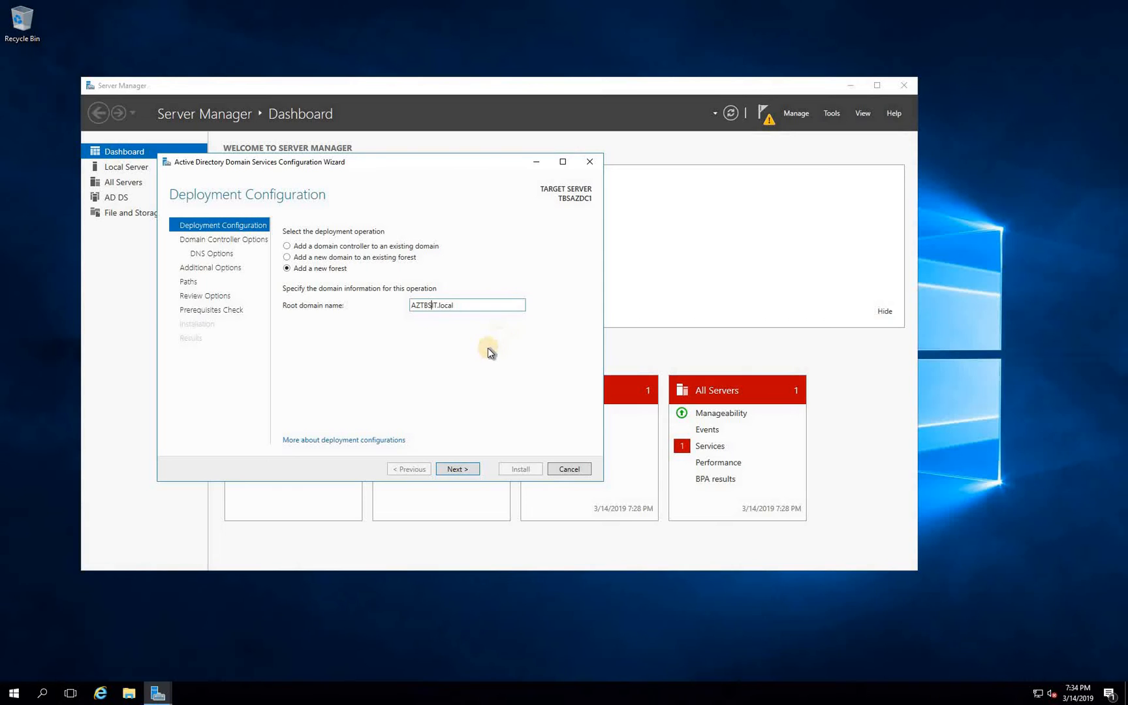
- Proceed with the existing domain controller and DNS options to the Additional Options page to verify the NetBIOS domain name
click(465, 468)
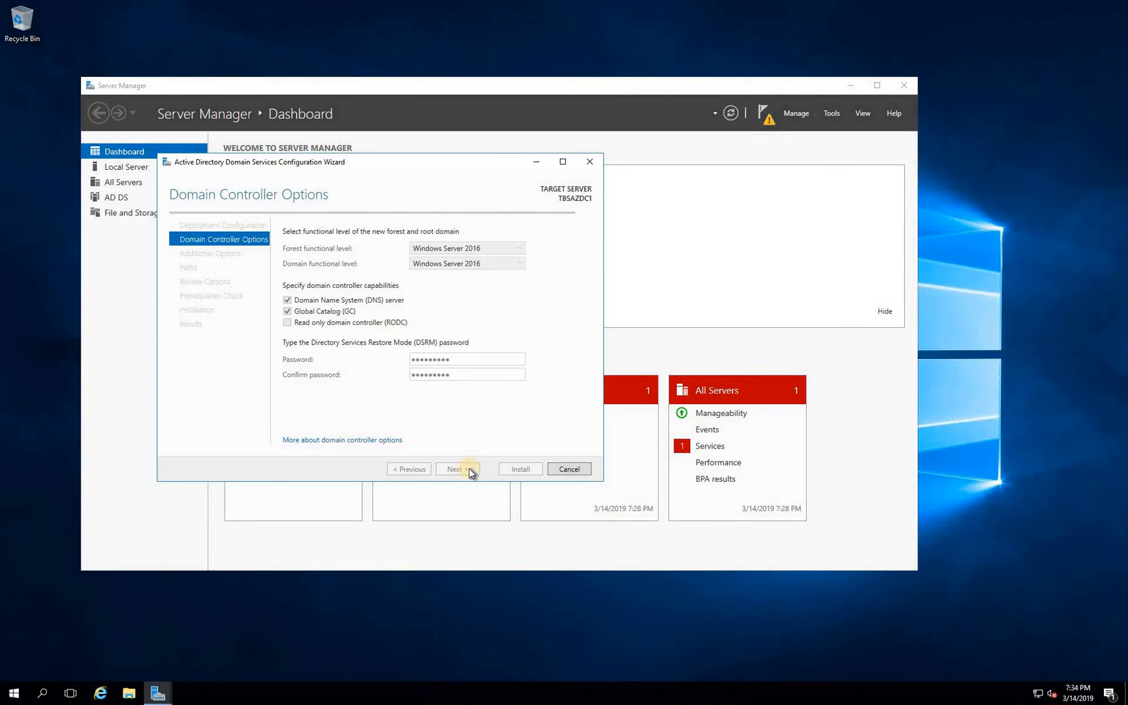
click(457, 468)
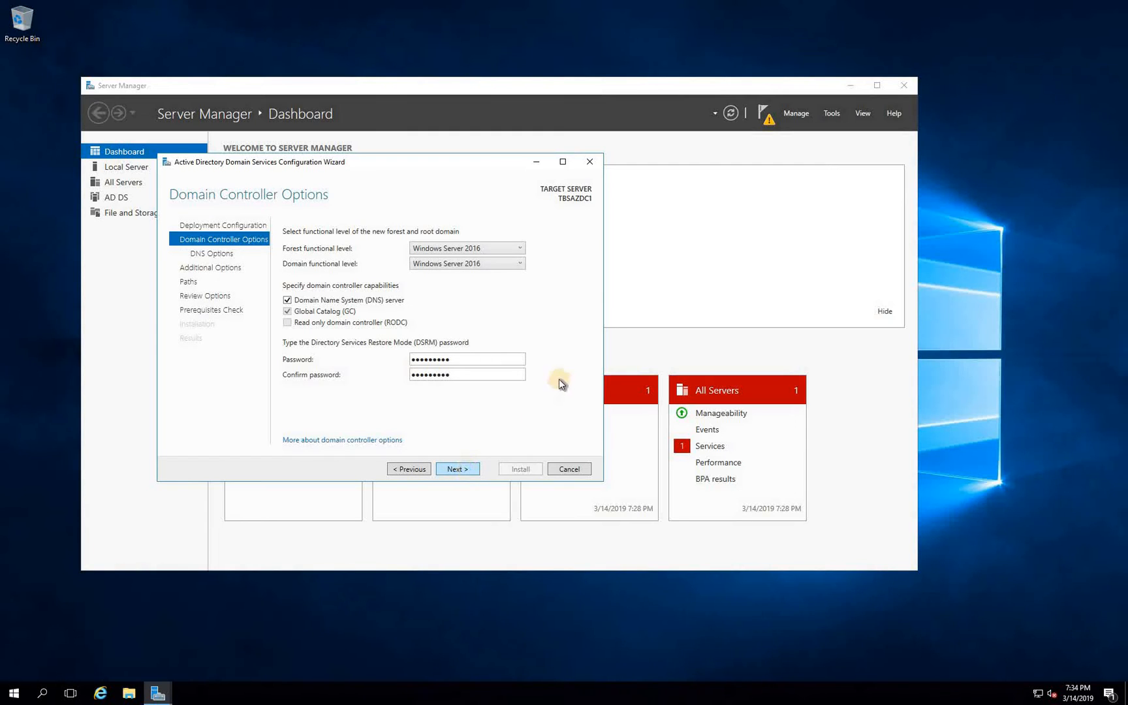
click(459, 468)
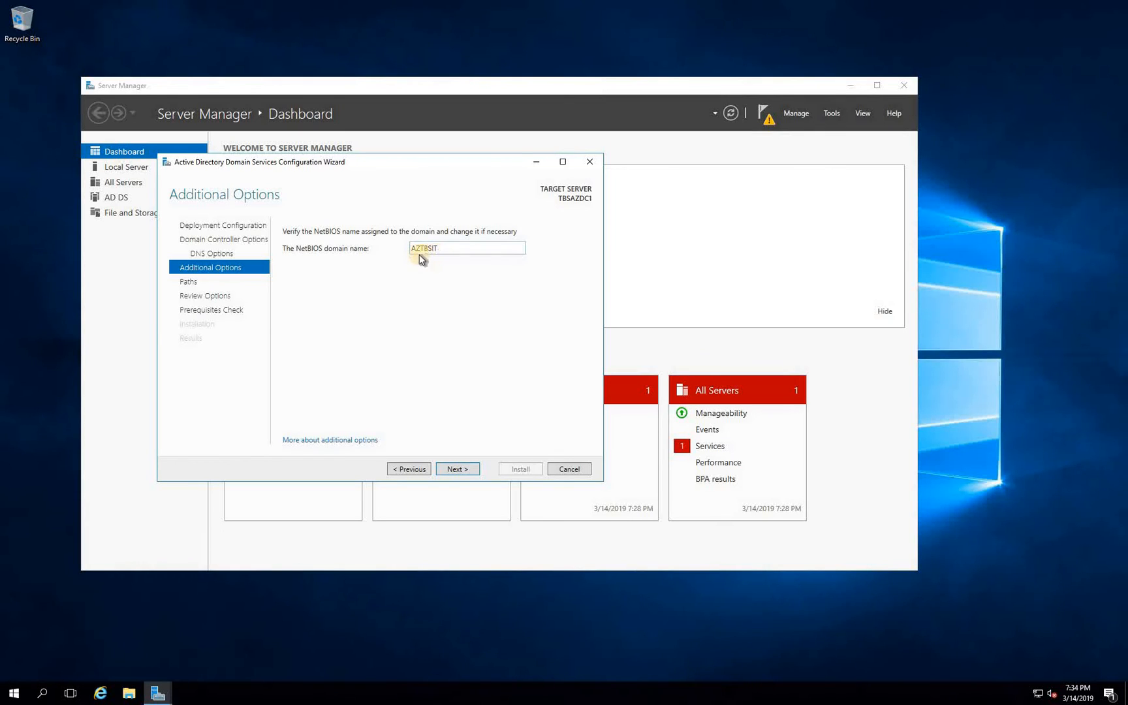
- Accept the NetBIOS domain name and the default database, log and SYSVOL folders, then check the selections on the Review Options page
click(465, 469)
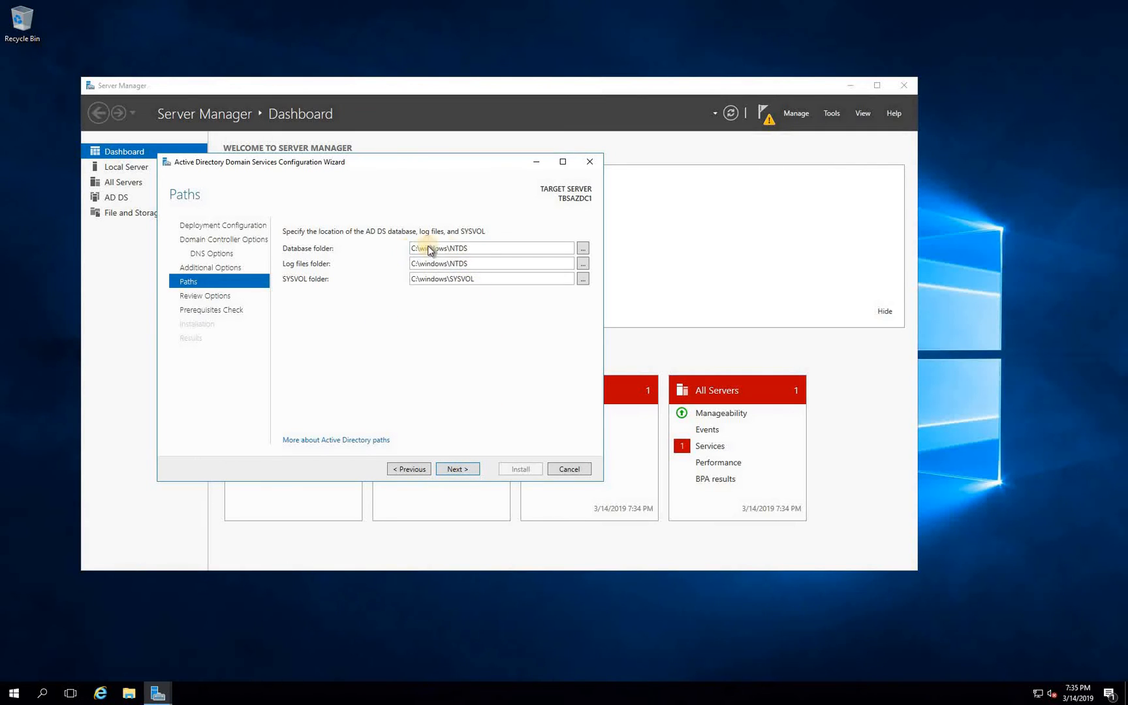
click(459, 469)
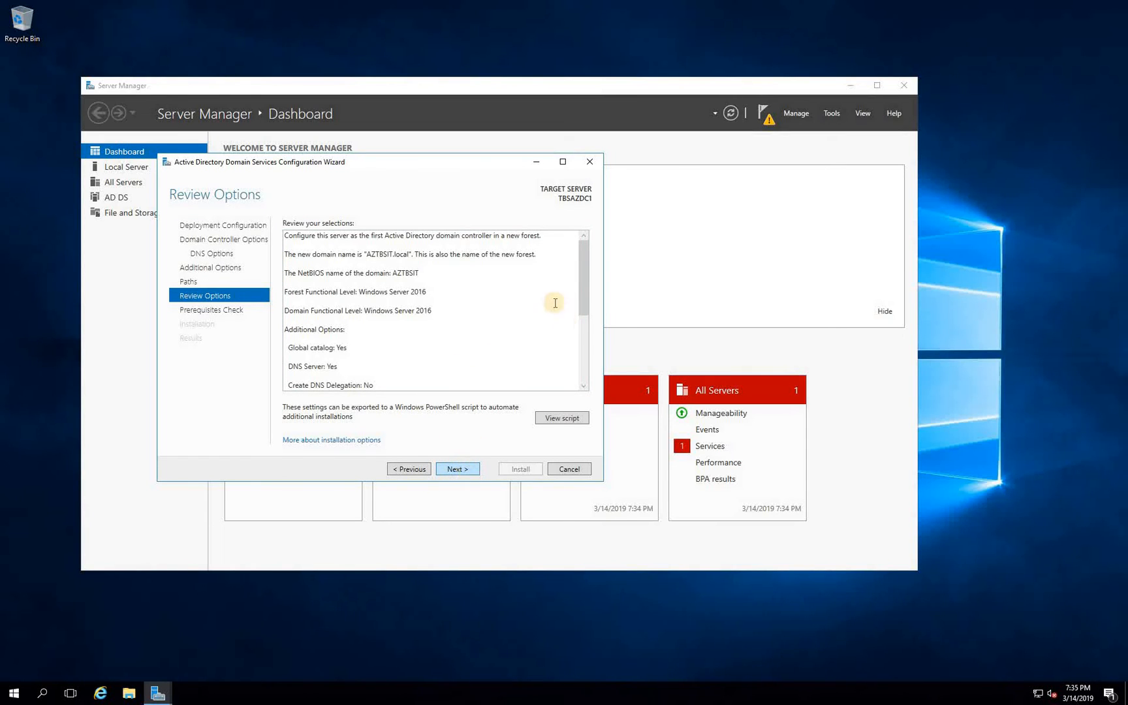
click(581, 356)
drag(580, 356, 581, 298)
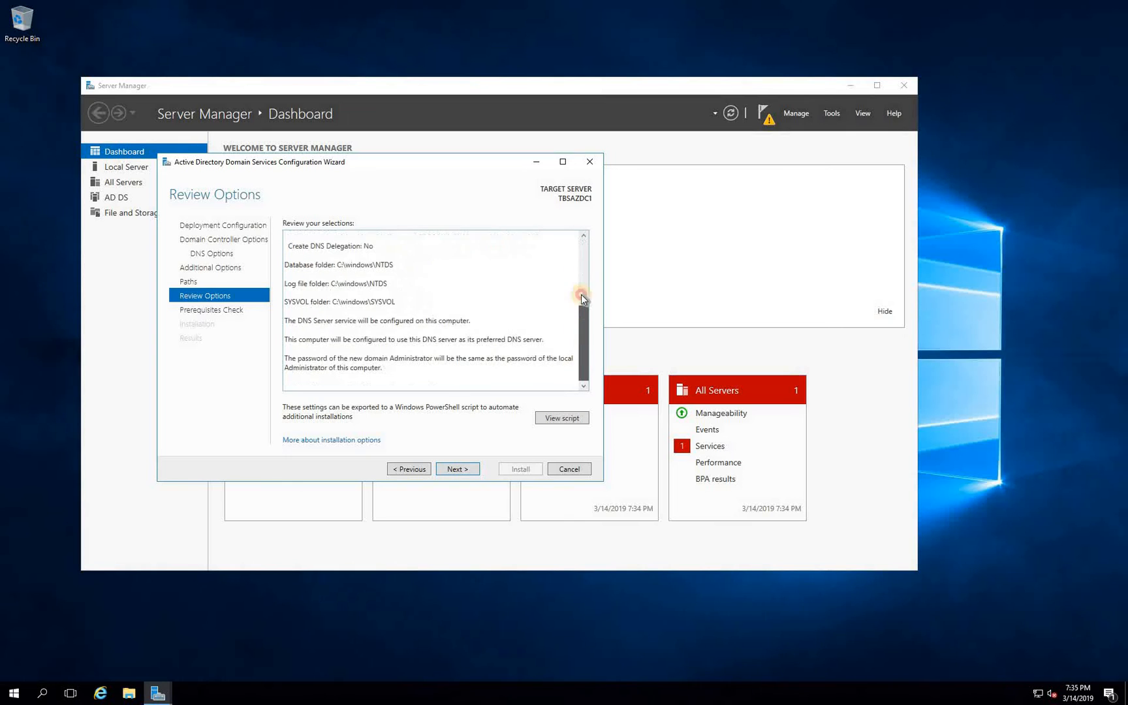
click(580, 250)
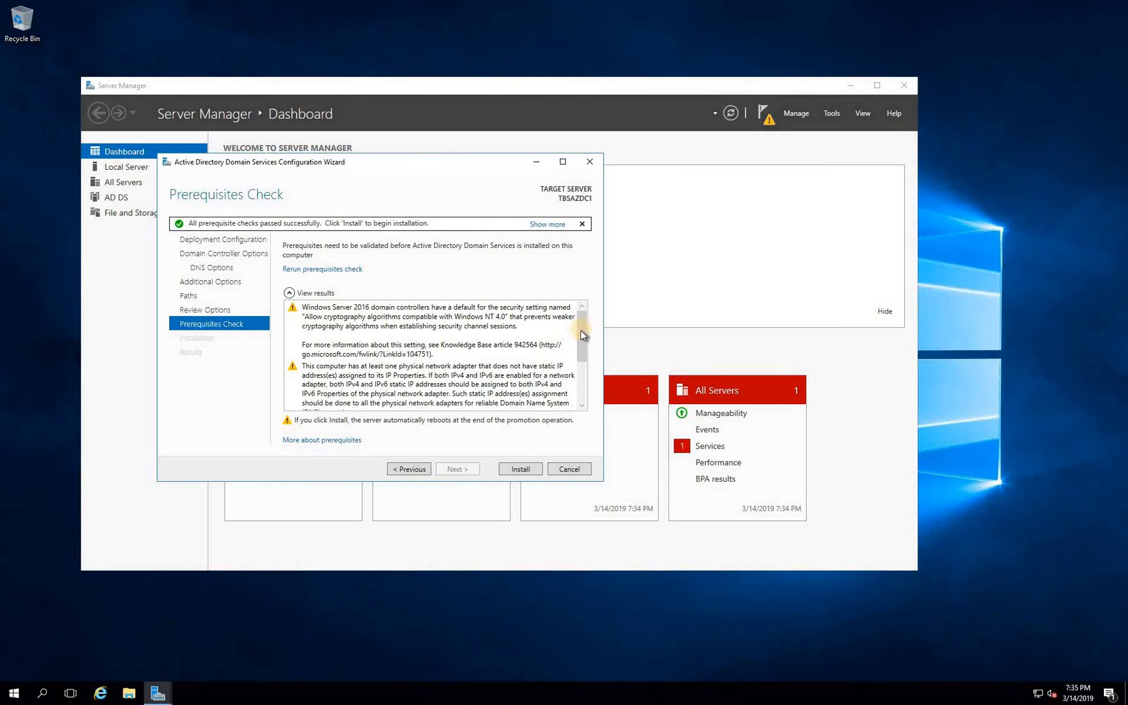
- Read through the prerequisite check results, install the domain controller, and reconnect to the rebooted VM despite the certificate errors
mouse_move(581, 332)
mouse_down()
mouse_move(581, 381)
mouse_move(579, 316)
mouse_up()
drag(582, 329, 582, 393)
click(581, 336)
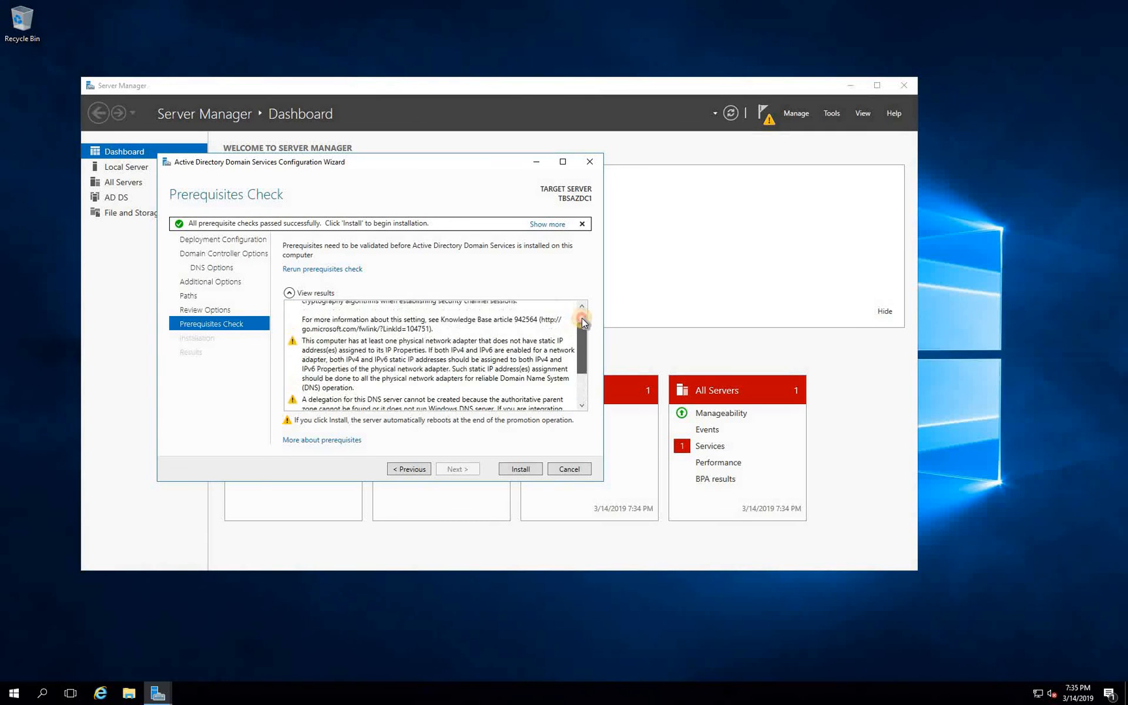
scroll(584, 368, down, 3)
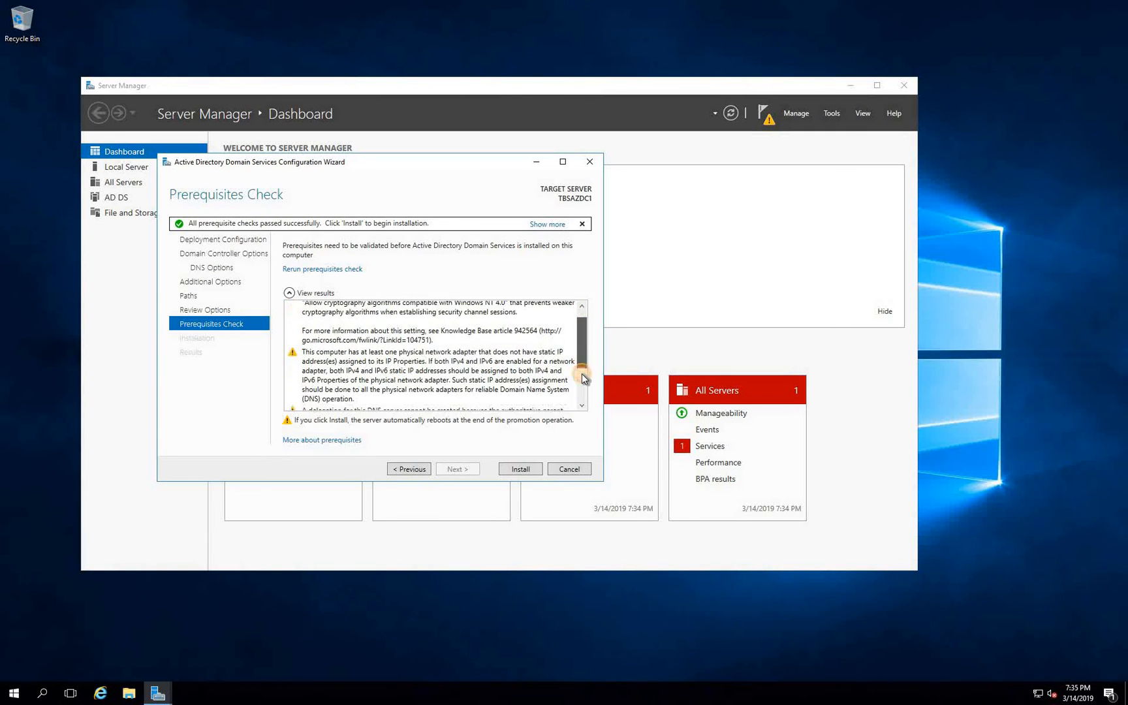
click(521, 468)
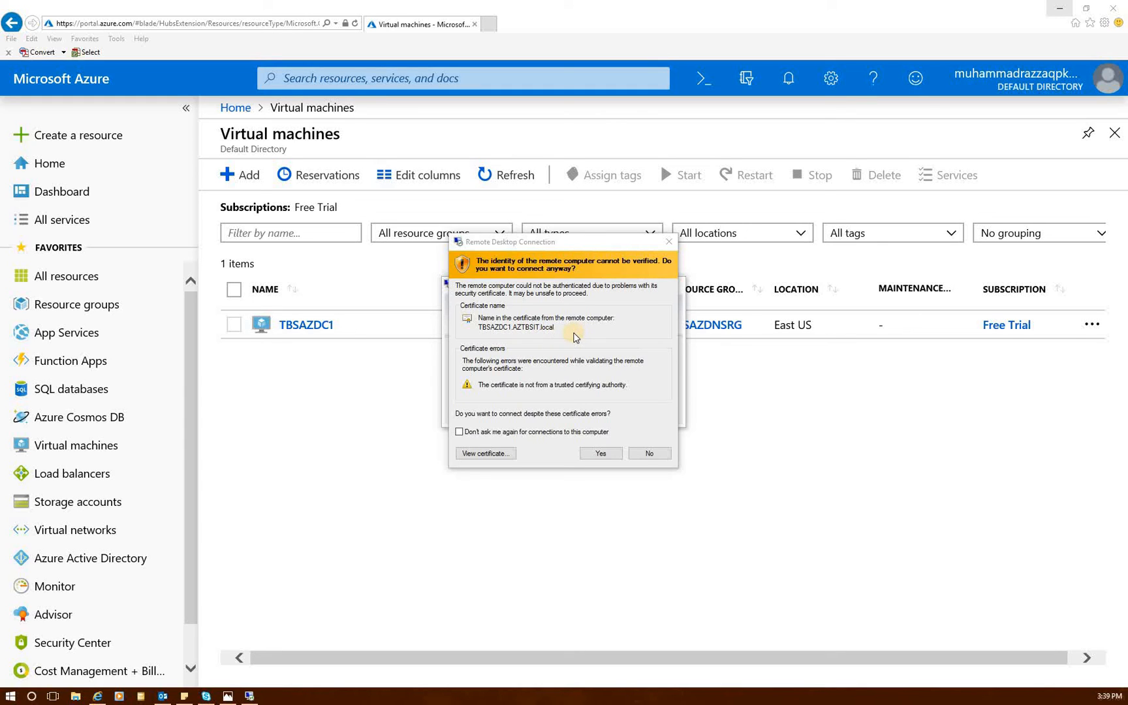
click(599, 453)
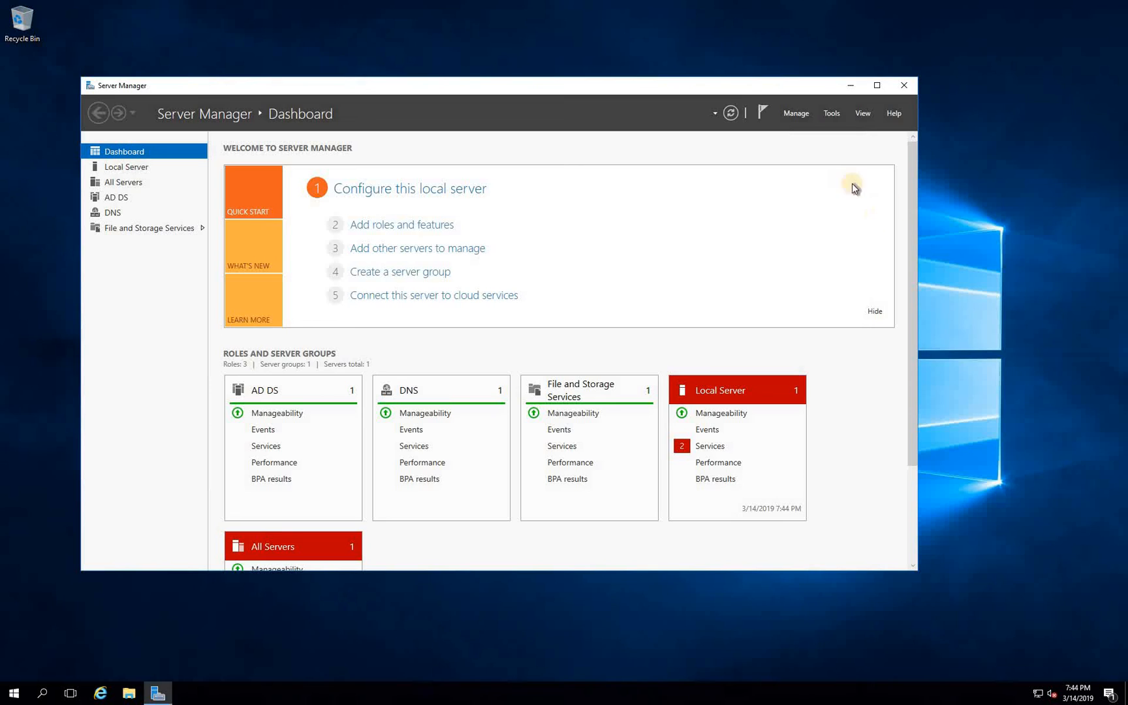
- Open DNS Manager and expand the AZTBSIT.local forward lookup zone under TBSAZDC1 to inspect its records
click(833, 114)
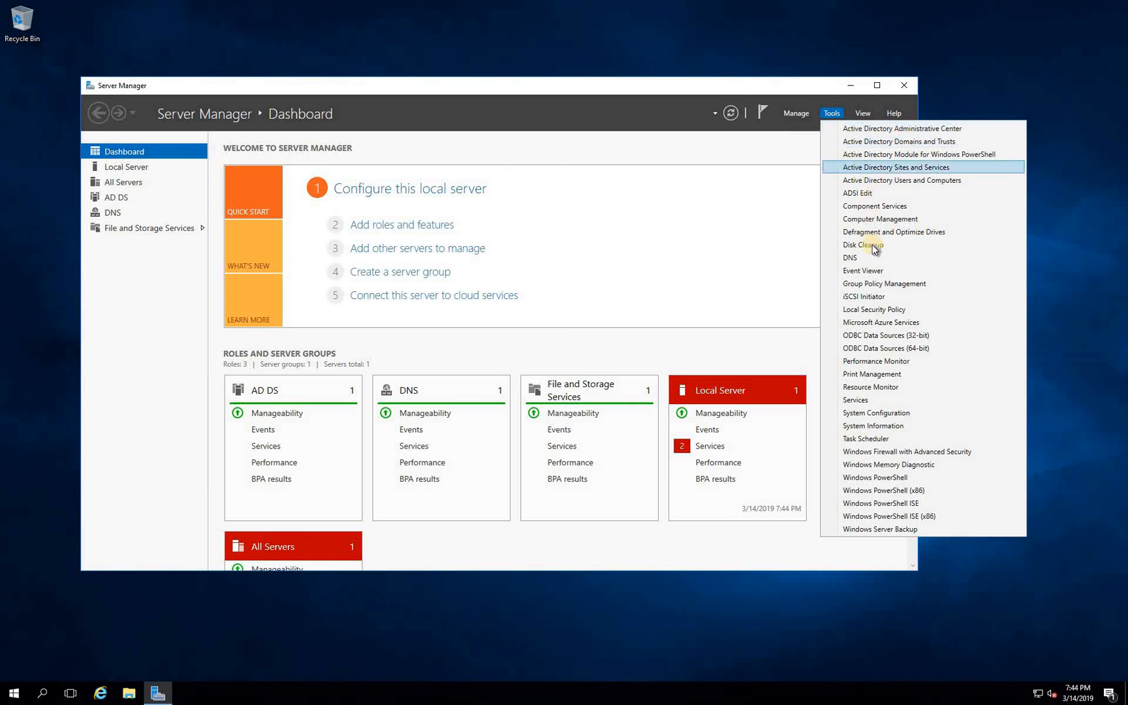
click(852, 258)
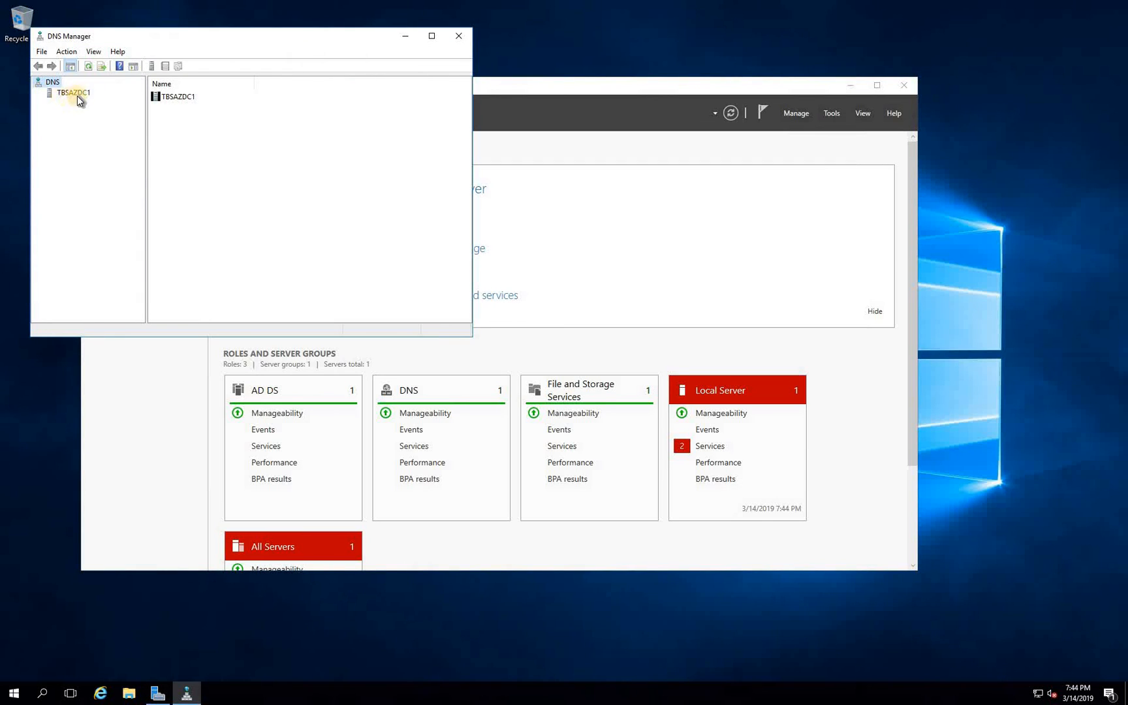
click(74, 95)
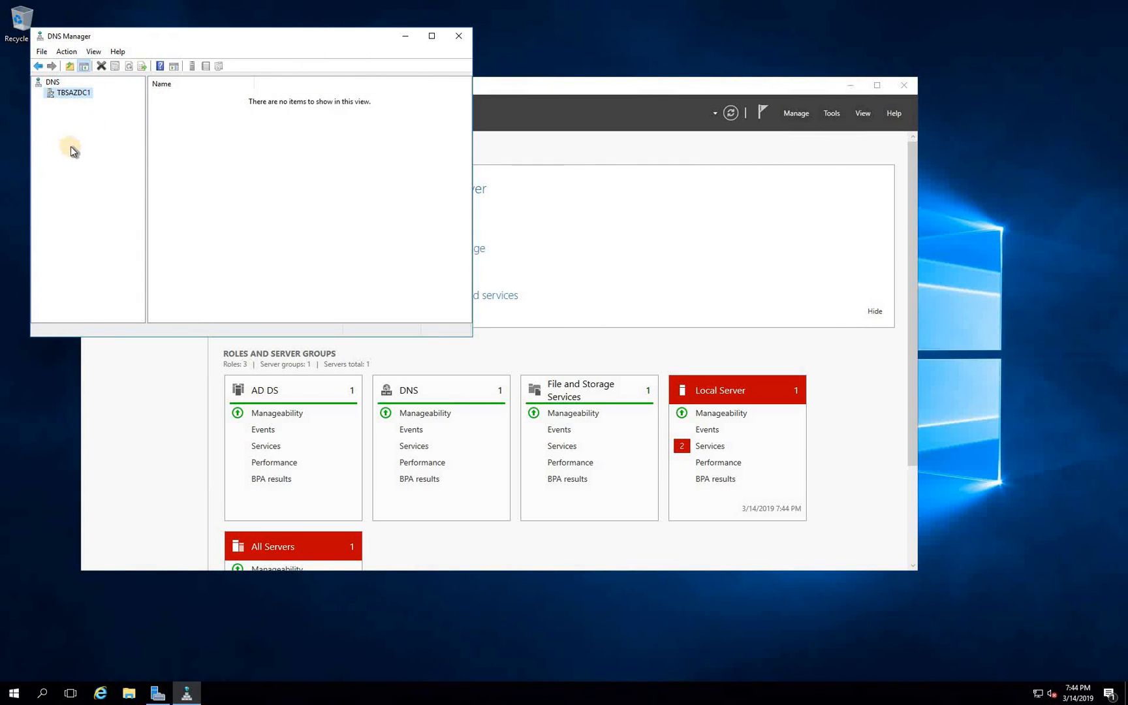
click(38, 92)
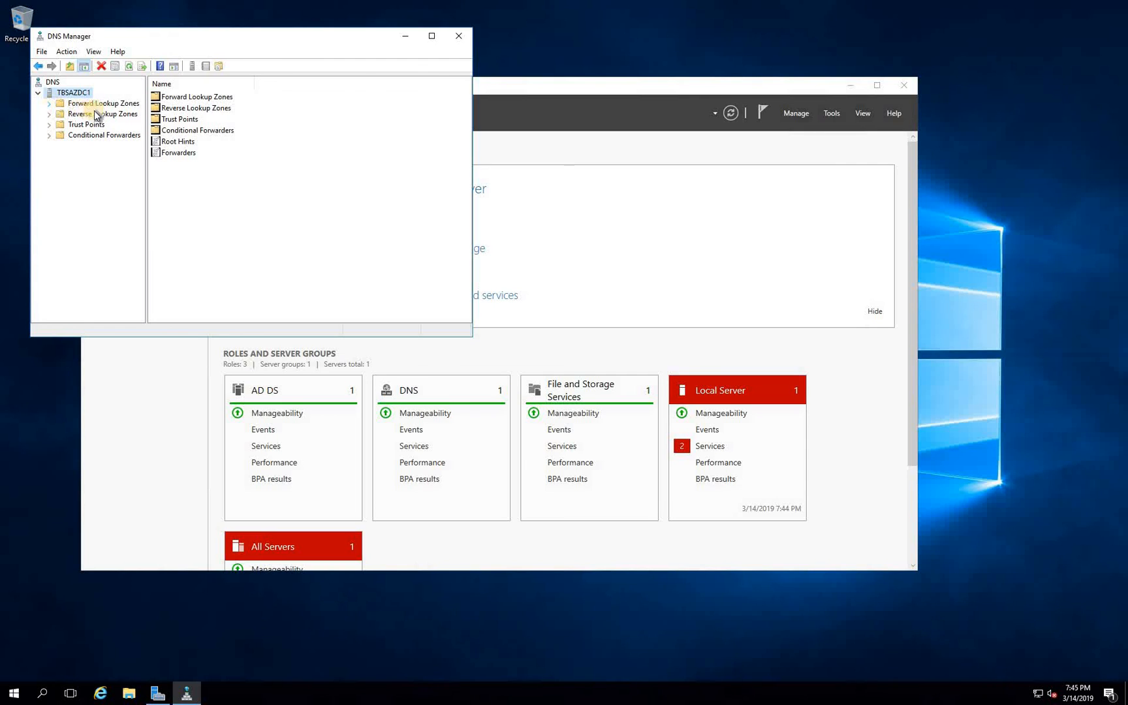
double_click(95, 105)
click(100, 124)
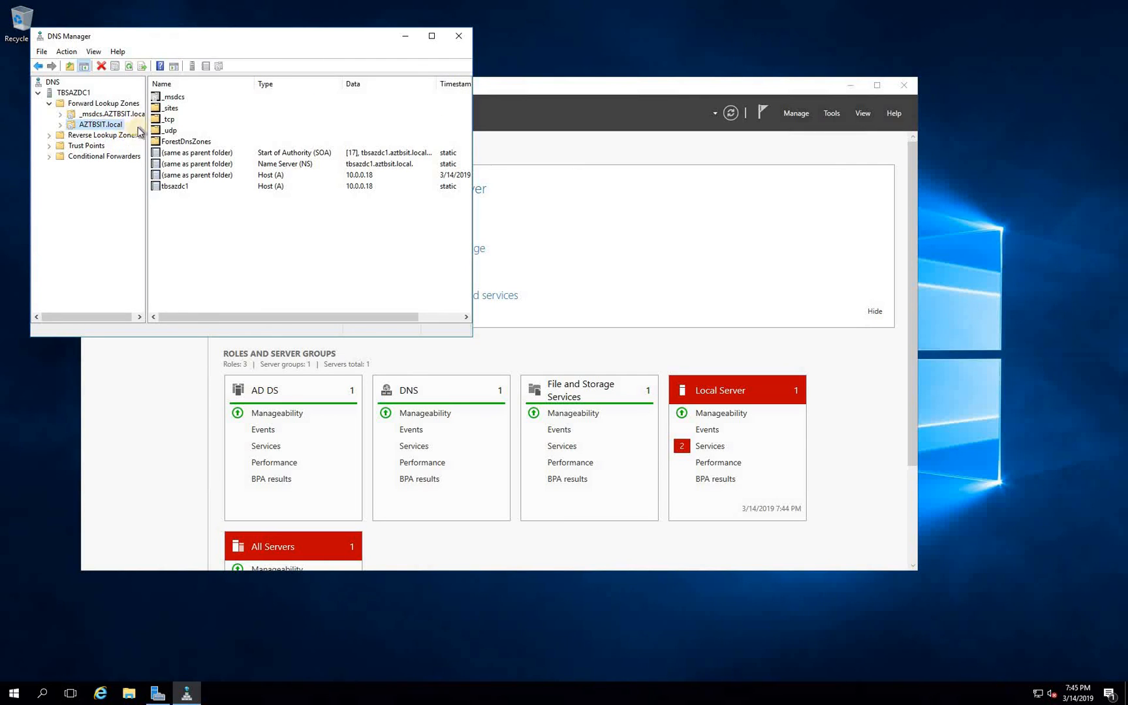
click(61, 124)
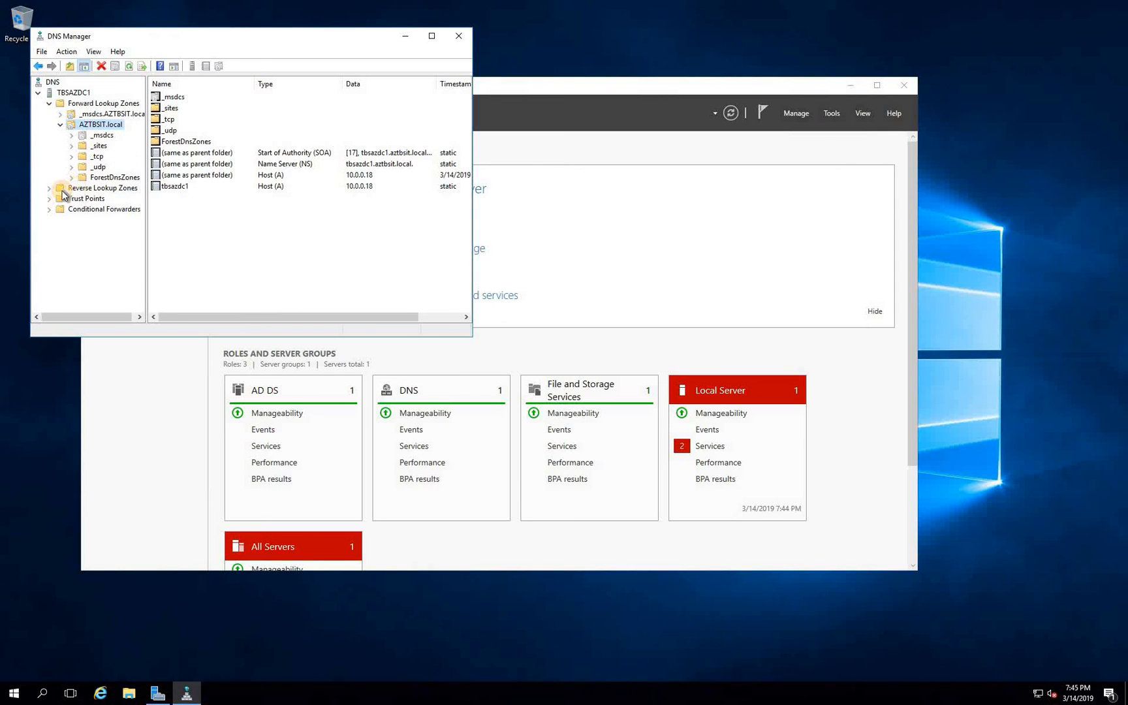
- Start a new IPv4 reverse lookup zone as an Active Directory-stored primary zone, replicated to all DNS servers on domain controllers in AZTBSIT.local
click(62, 189)
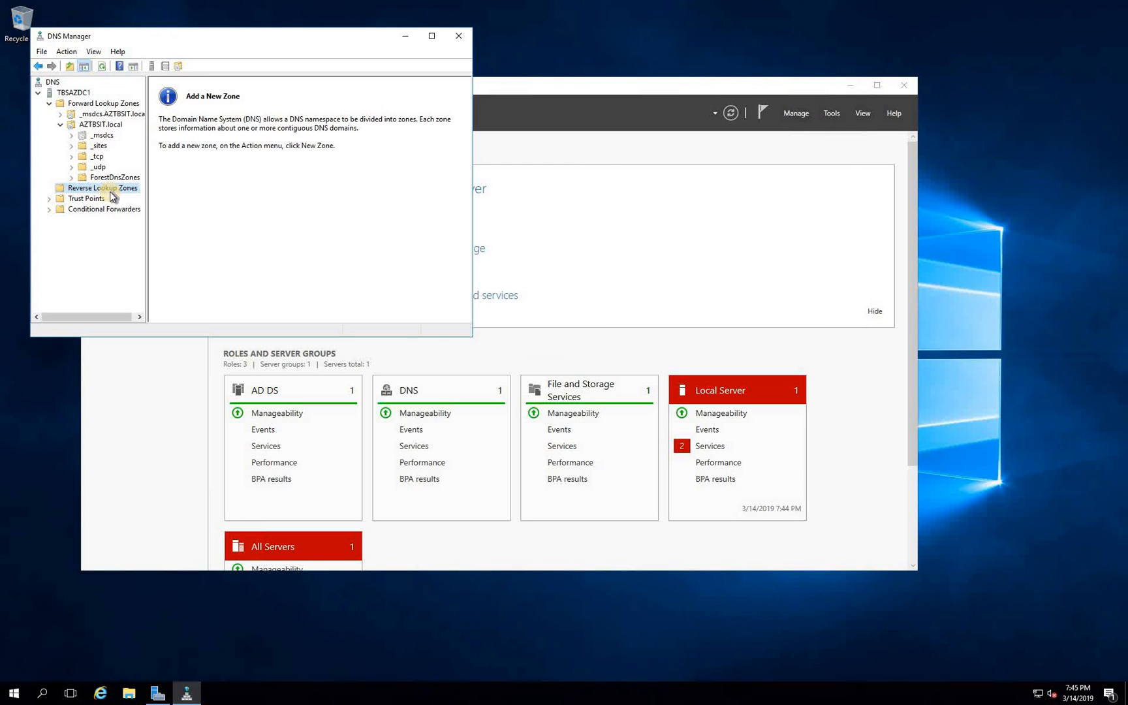
right_click(127, 194)
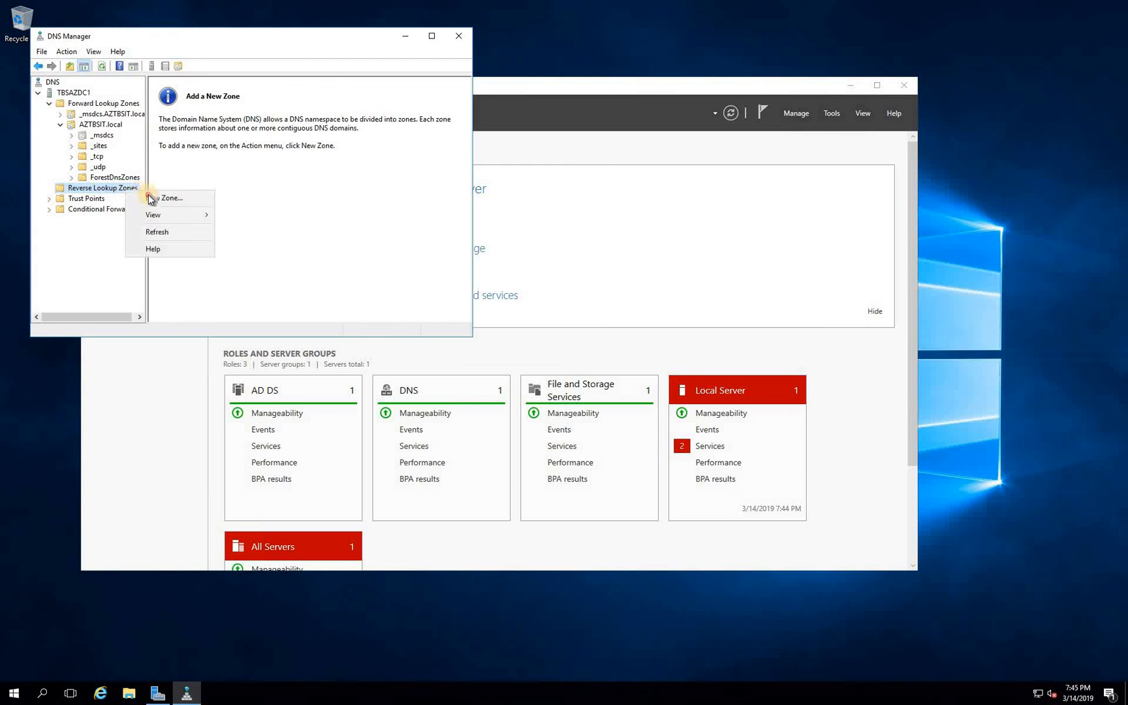
click(166, 196)
click(252, 254)
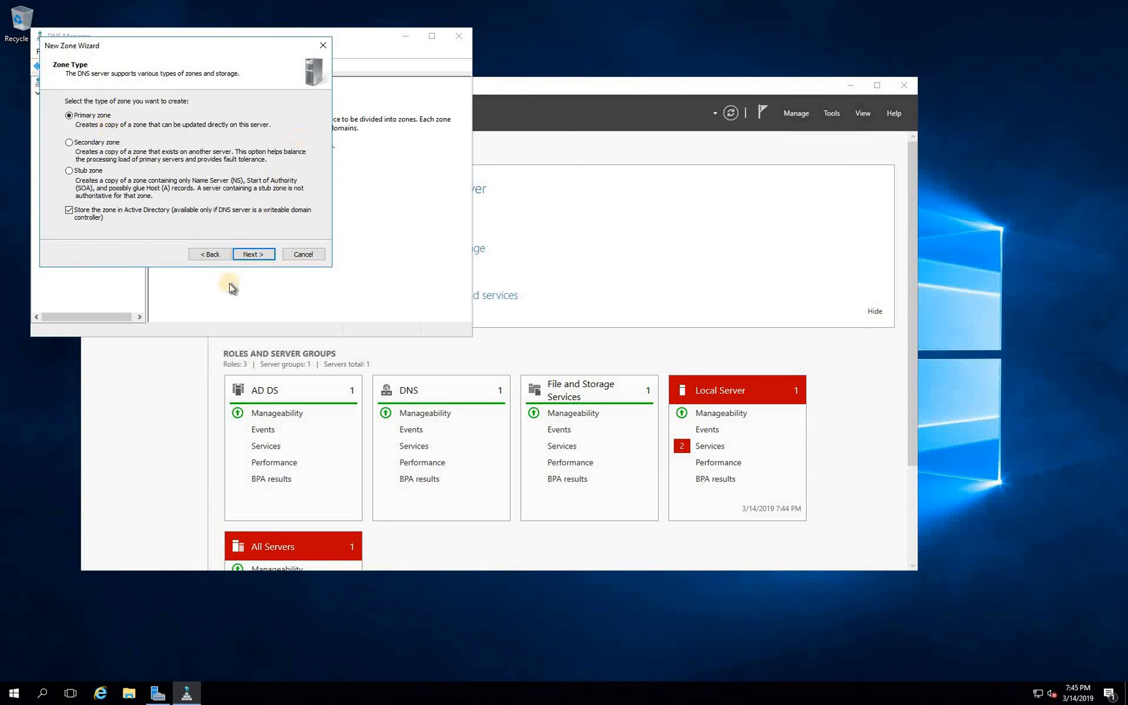
click(254, 254)
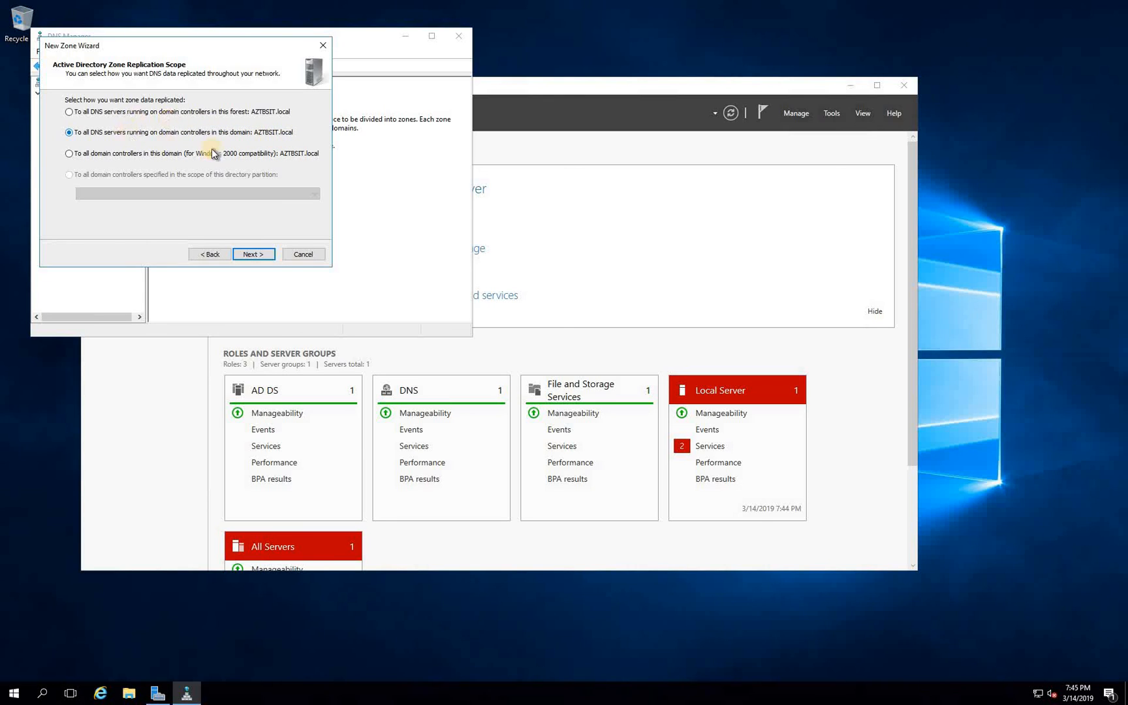
click(253, 254)
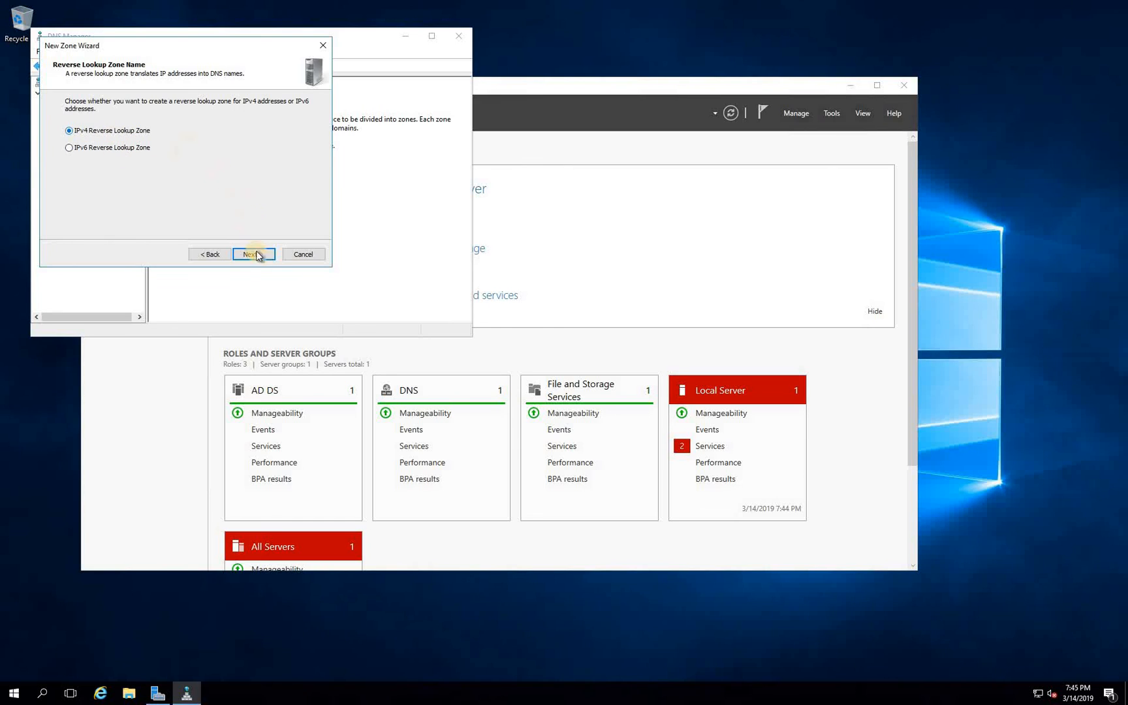
click(260, 255)
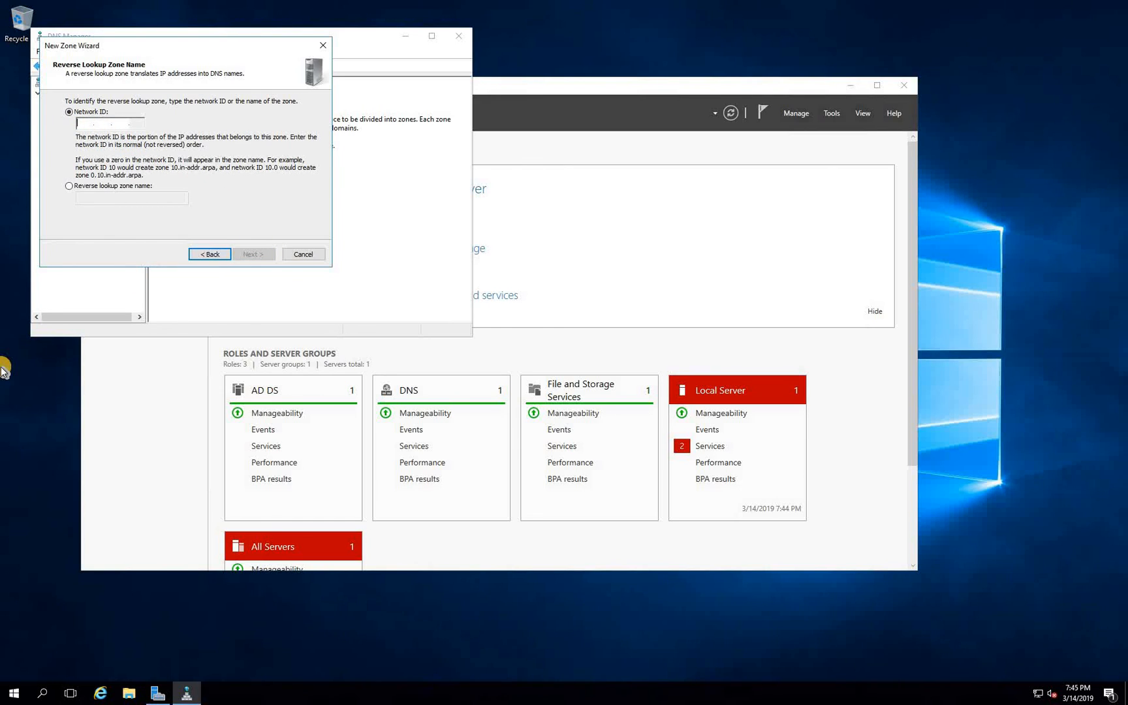
- Set the zone's network ID to 10.0.0, allow only secure dynamic updates, finish creating it, and open the new reverse zone
text(10)
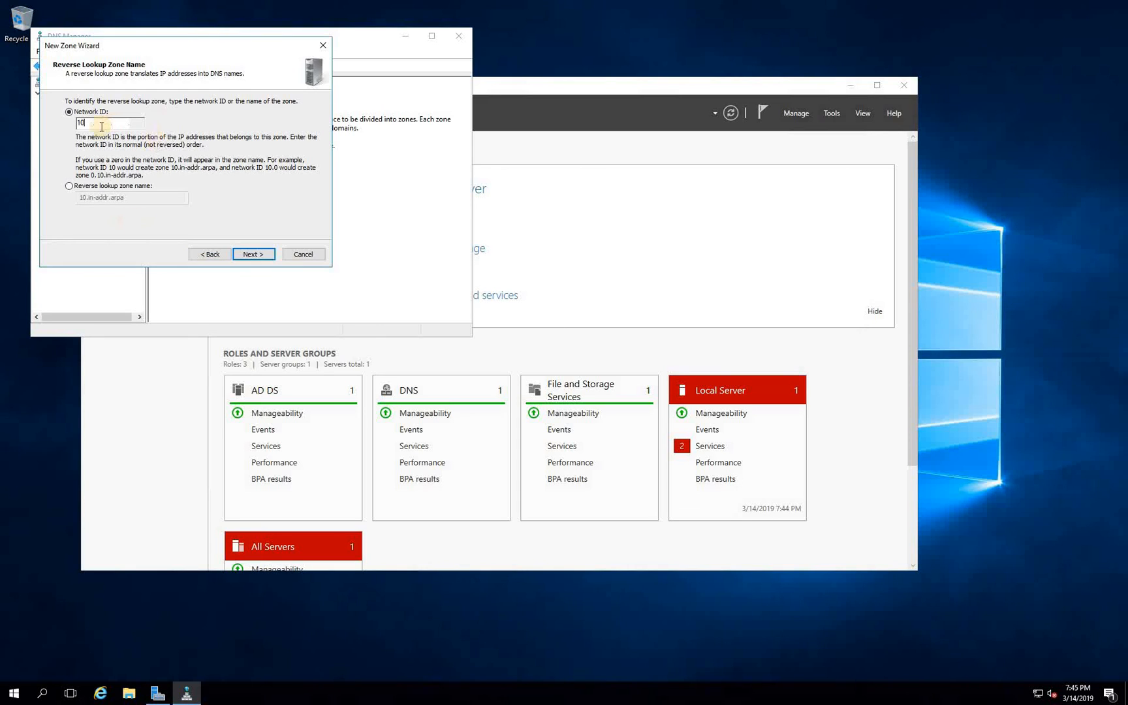
text(.0.0)
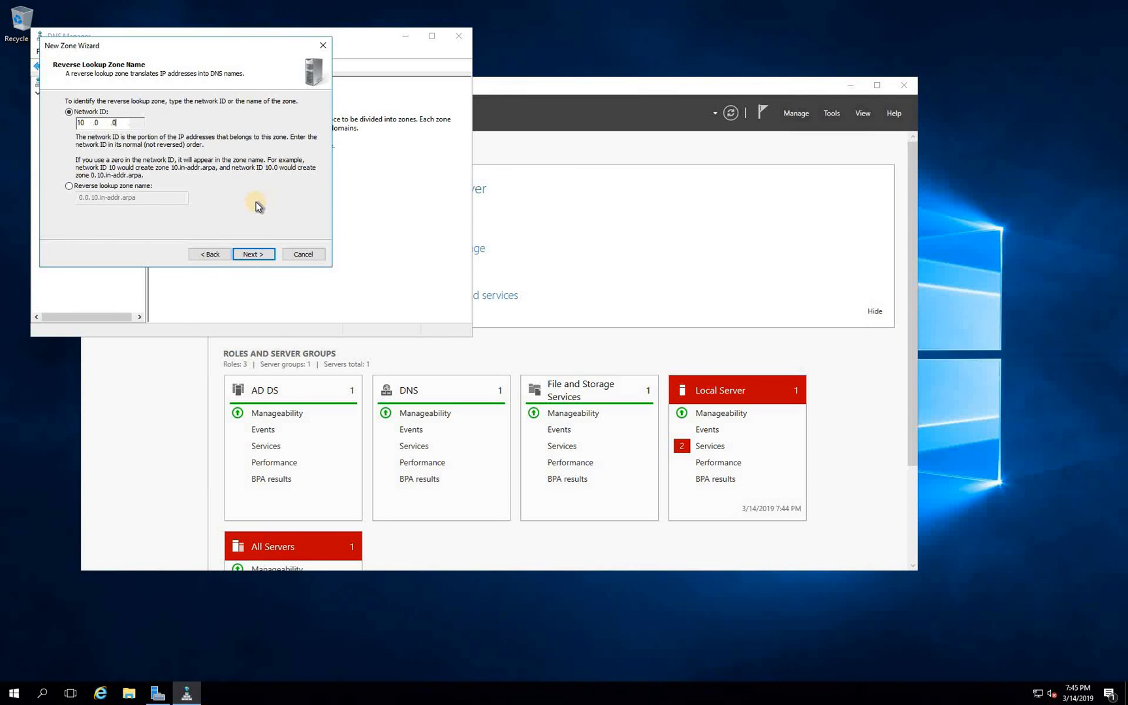
click(254, 254)
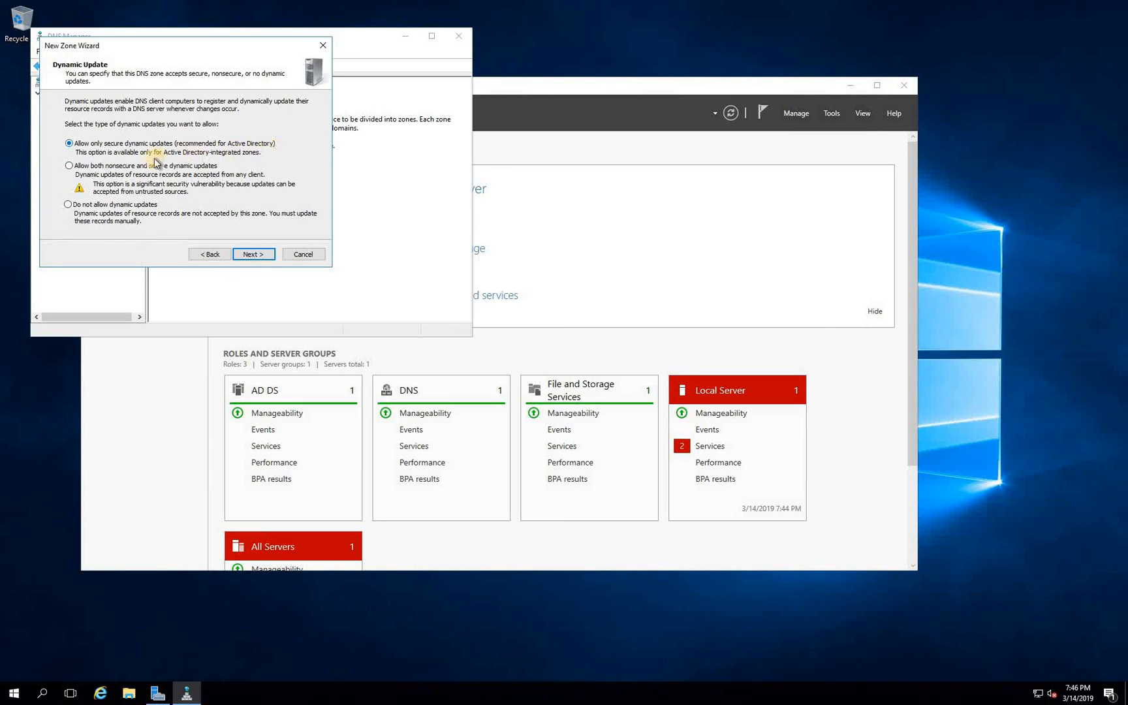
click(253, 255)
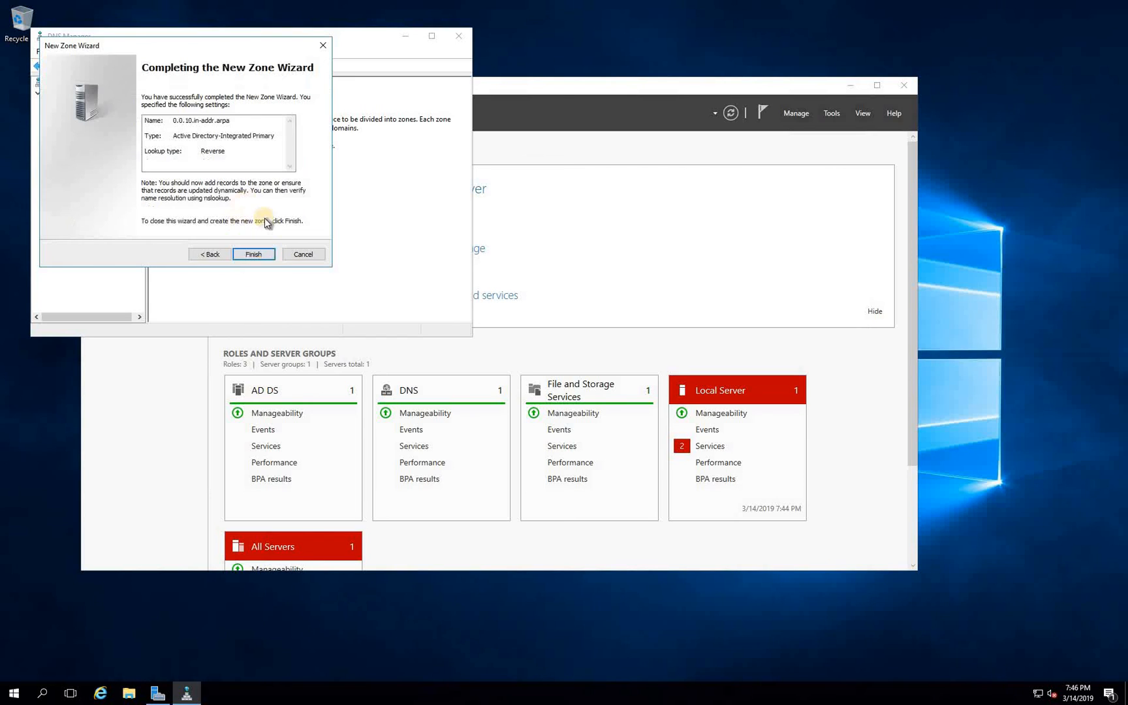
click(257, 257)
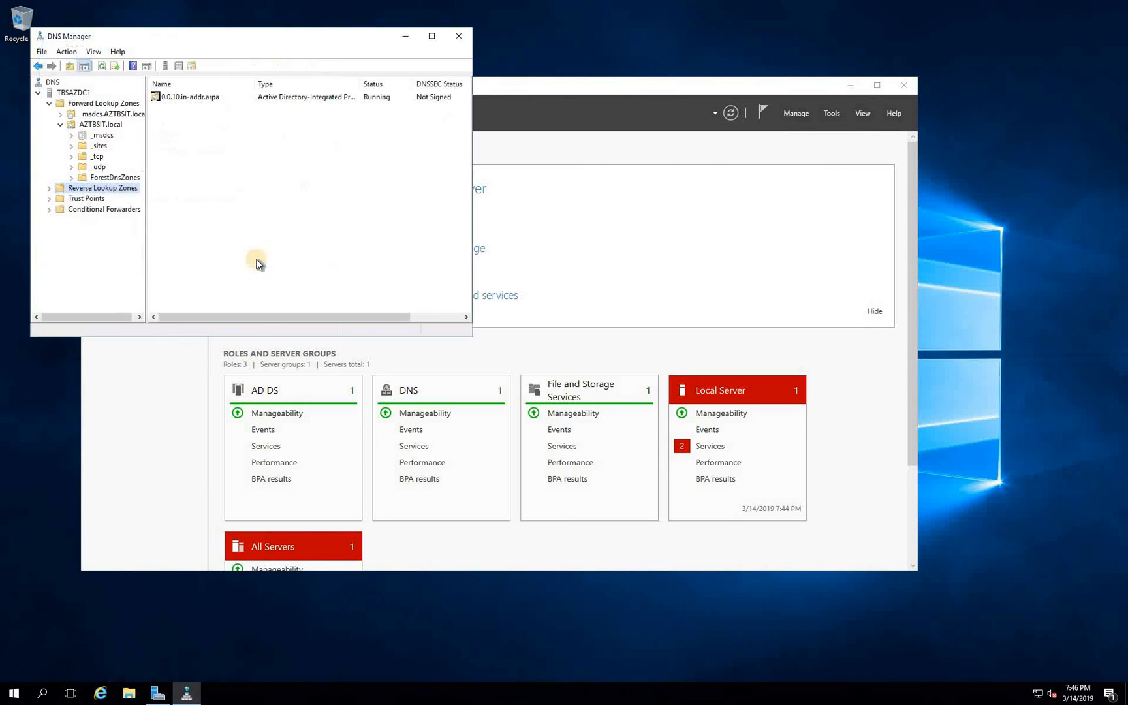
click(49, 189)
click(98, 198)
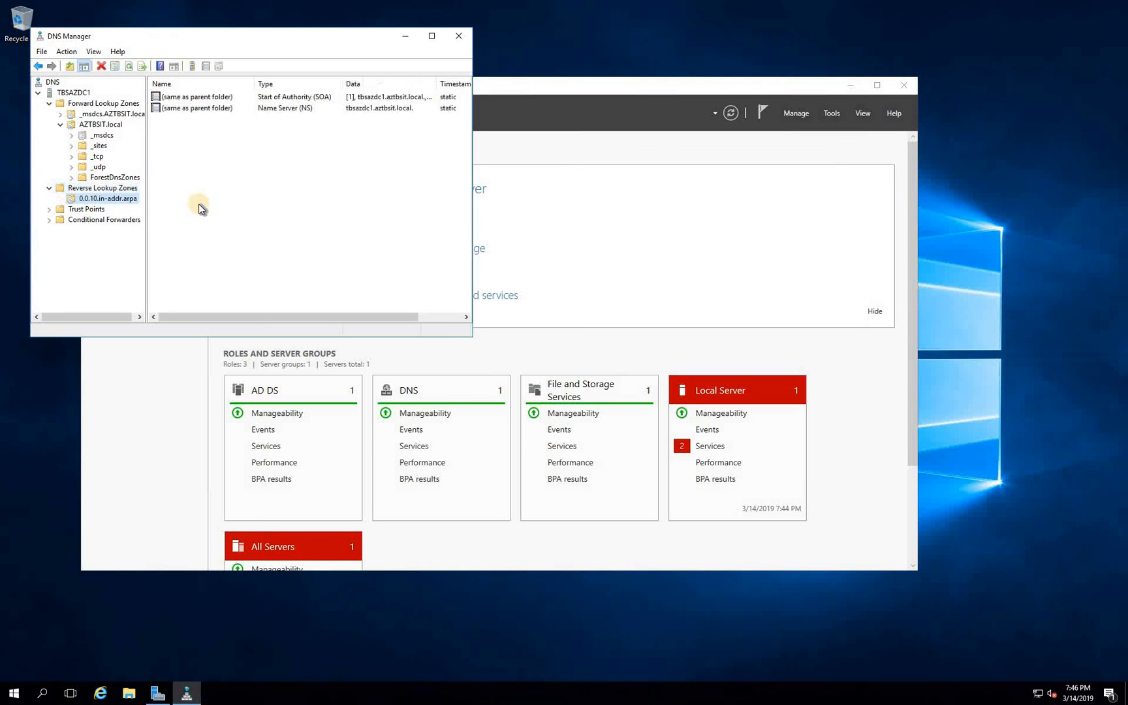